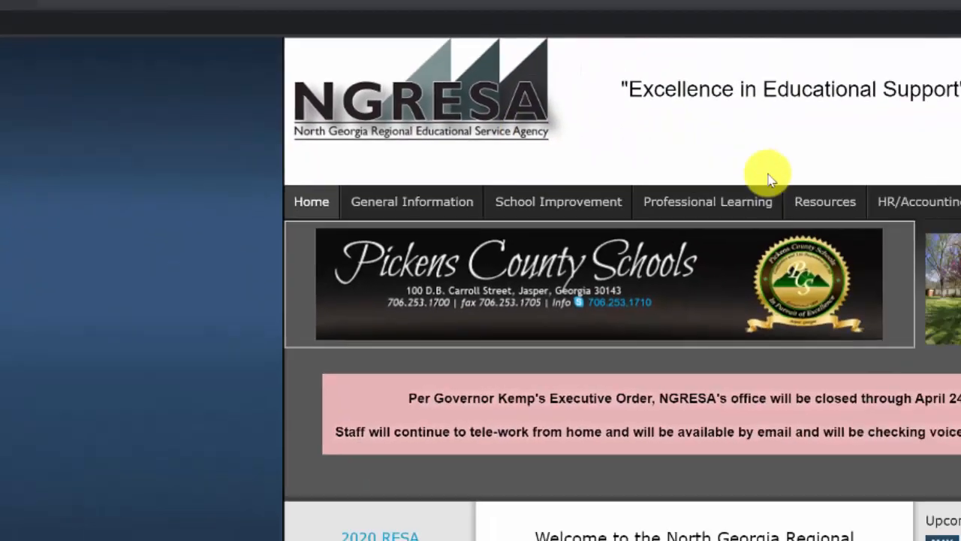
- Open the Online Teaching page from NGRESA's NEW Unified Web Resources
mouse_move(537, 164)
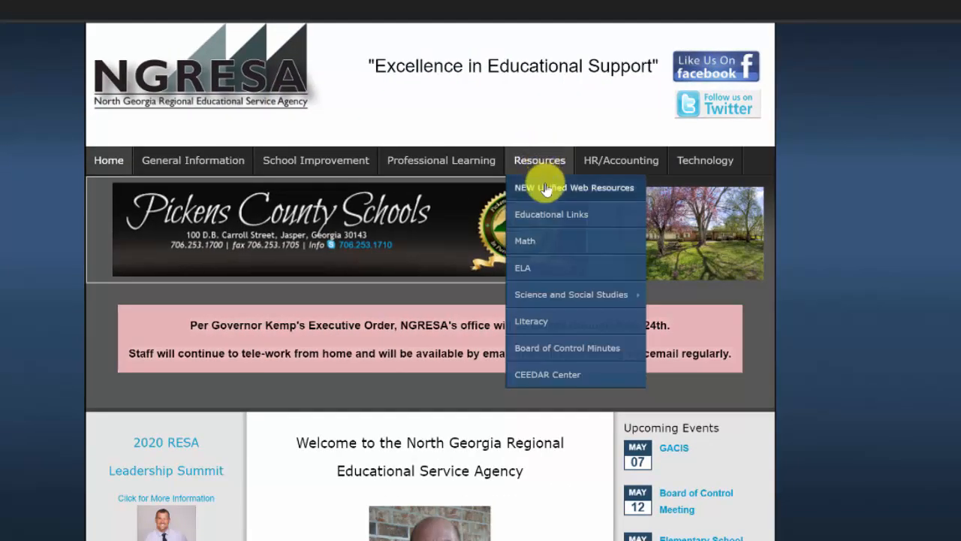
click(545, 187)
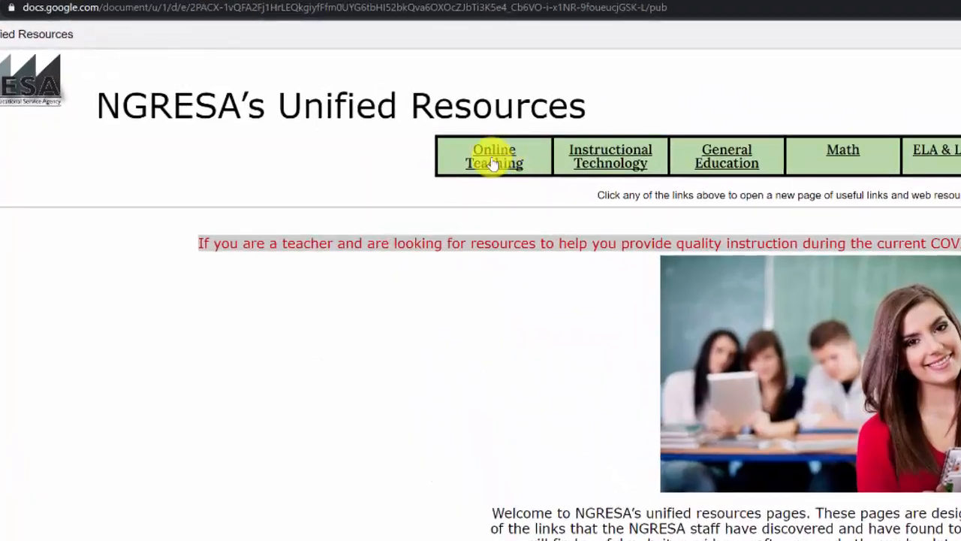
click(298, 100)
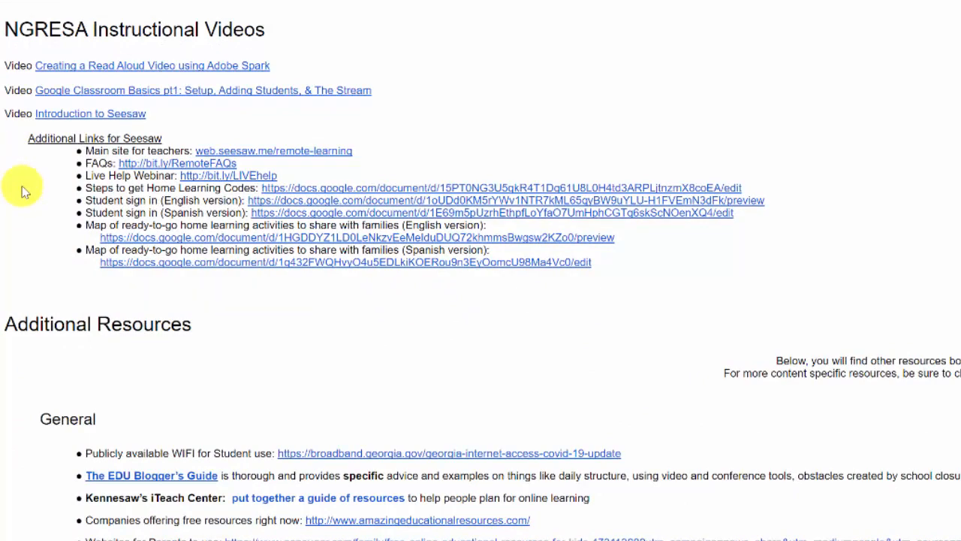
- Scroll through the Online Teaching links, then close it and the Unified Resources page
scroll(43, 218, down, 5)
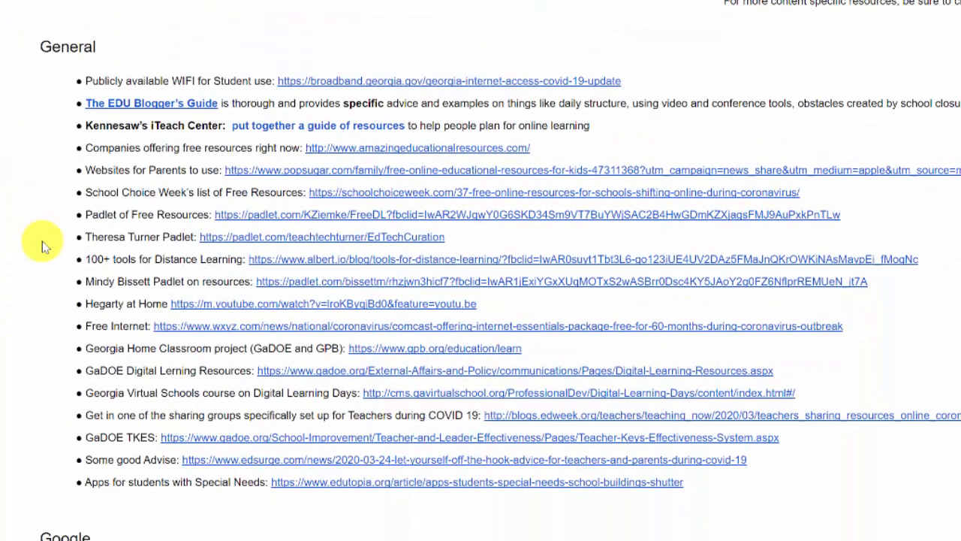
scroll(42, 248, down, 4)
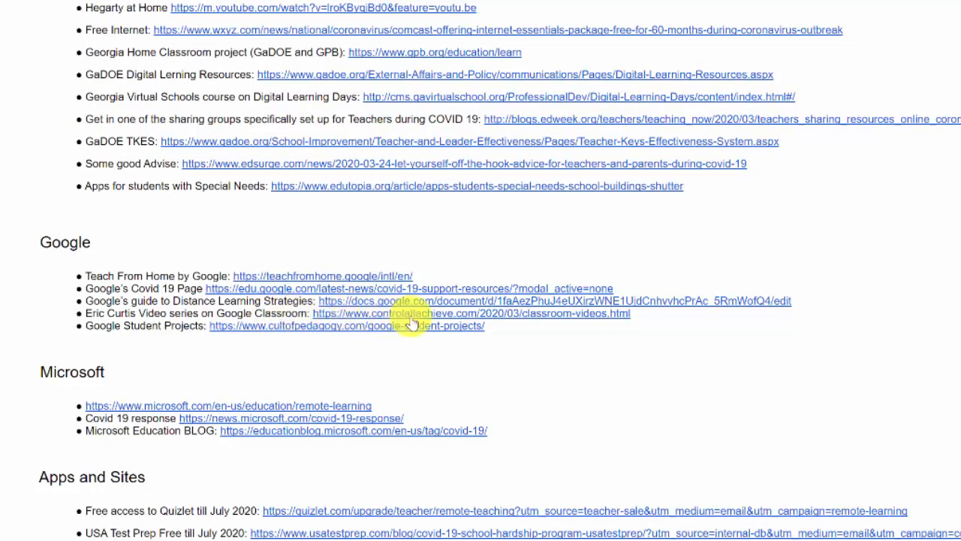
scroll(412, 323, down, 15)
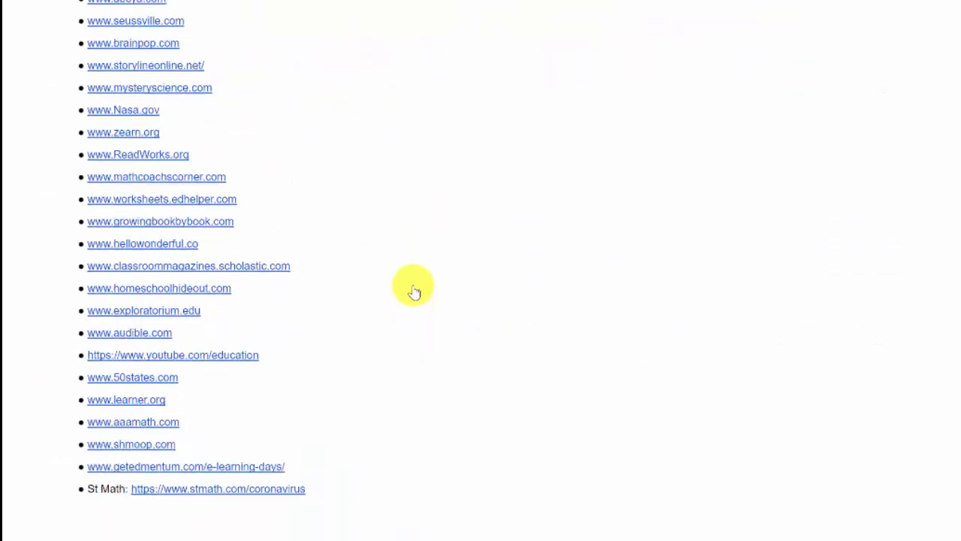
scroll(422, 176, down, 1)
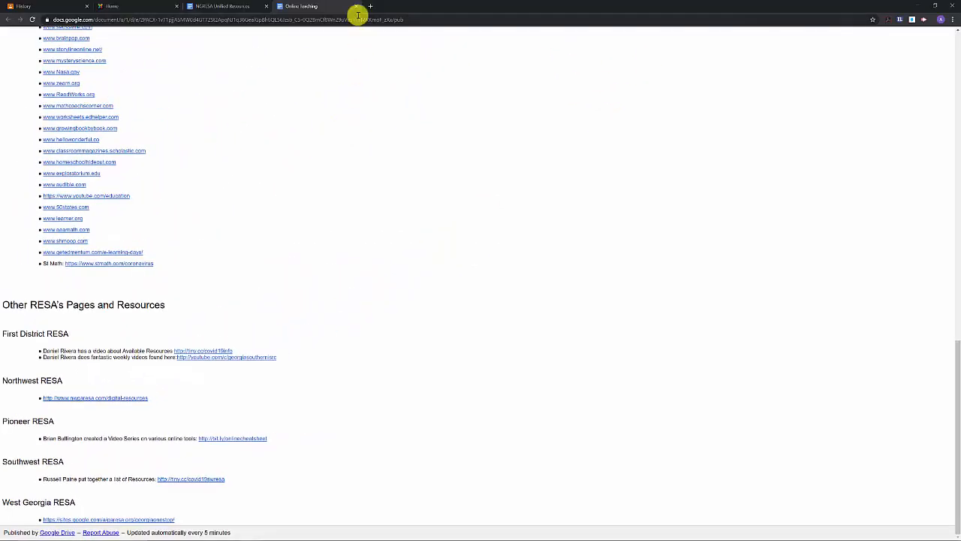
click(355, 7)
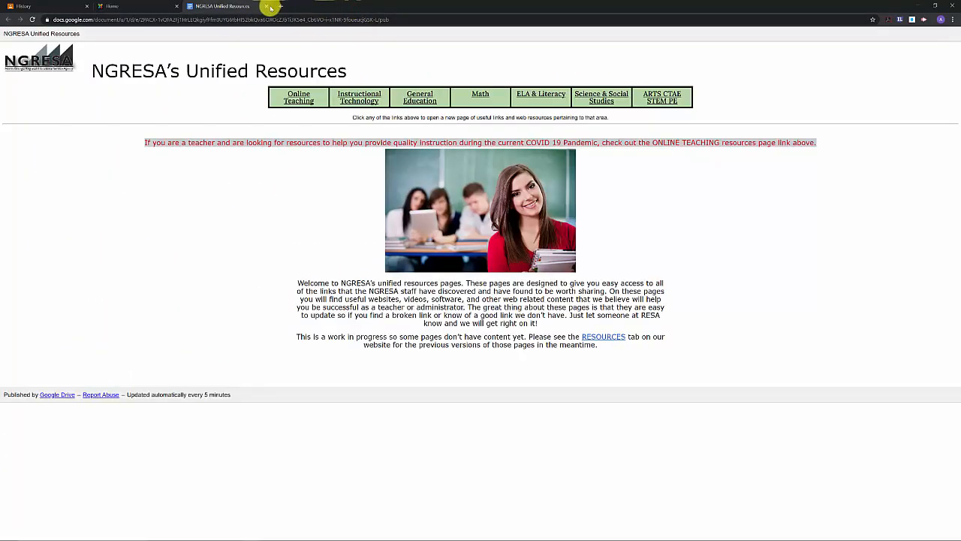
click(265, 7)
- Close the NGRESA site and start a new Material post on the History class's Classwork page
click(182, 7)
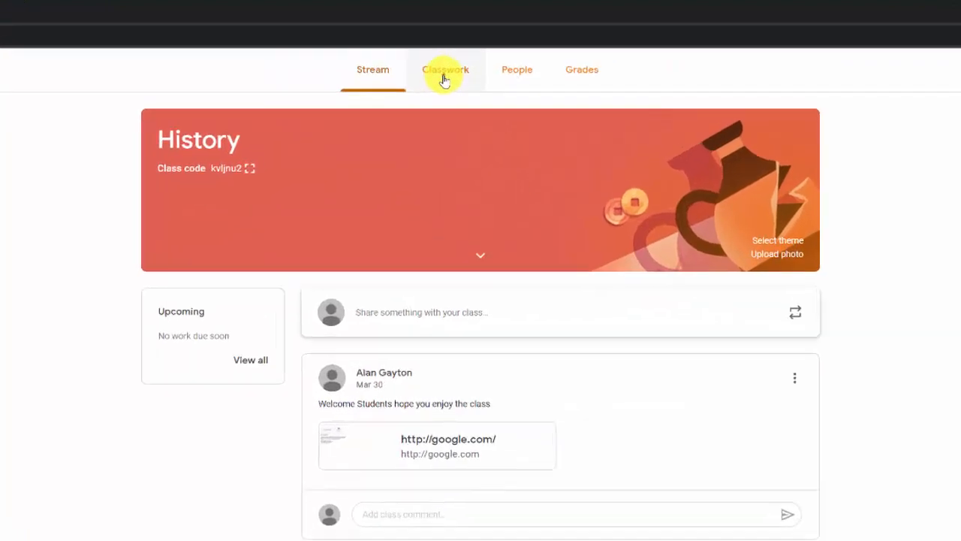
click(445, 75)
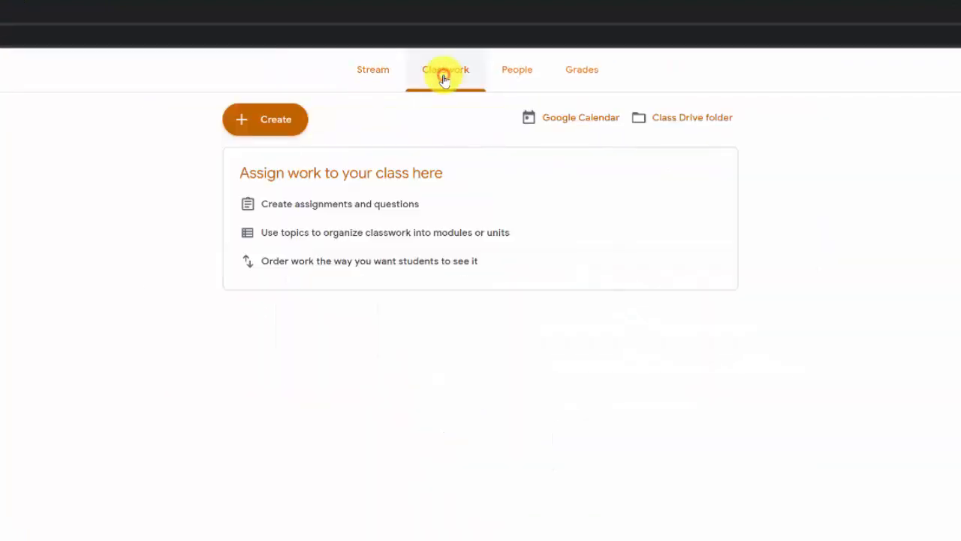
click(269, 127)
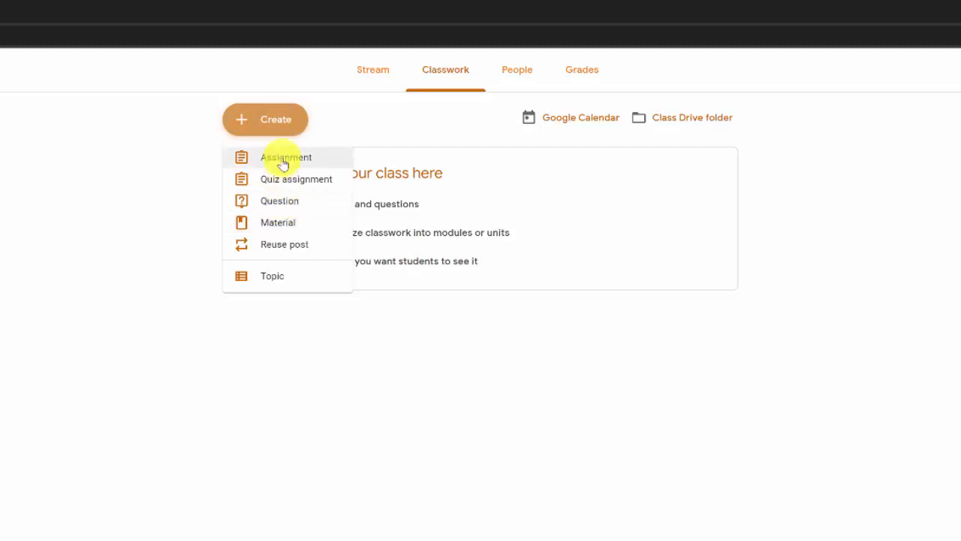
click(276, 225)
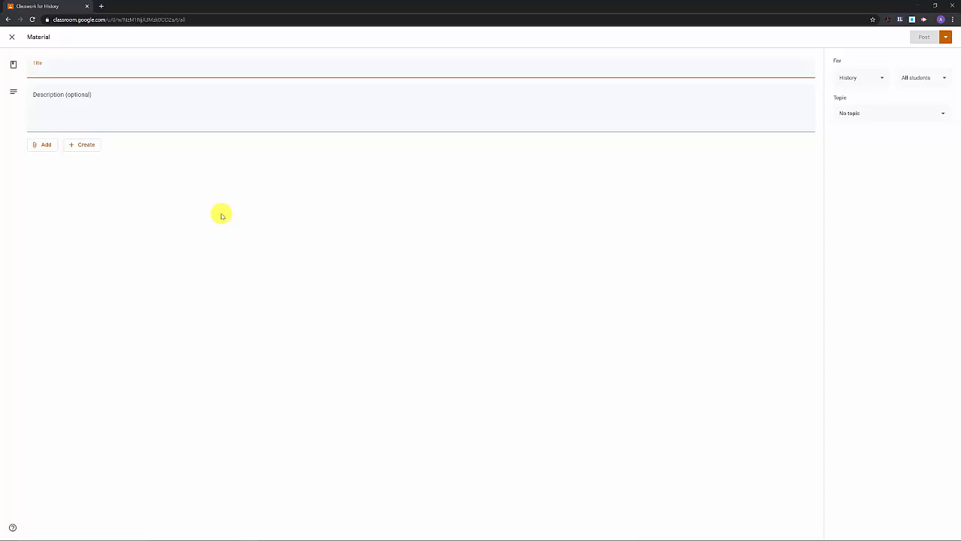
- Title the material 'Civil War Video' and choose a YouTube attachment
text(Ci)
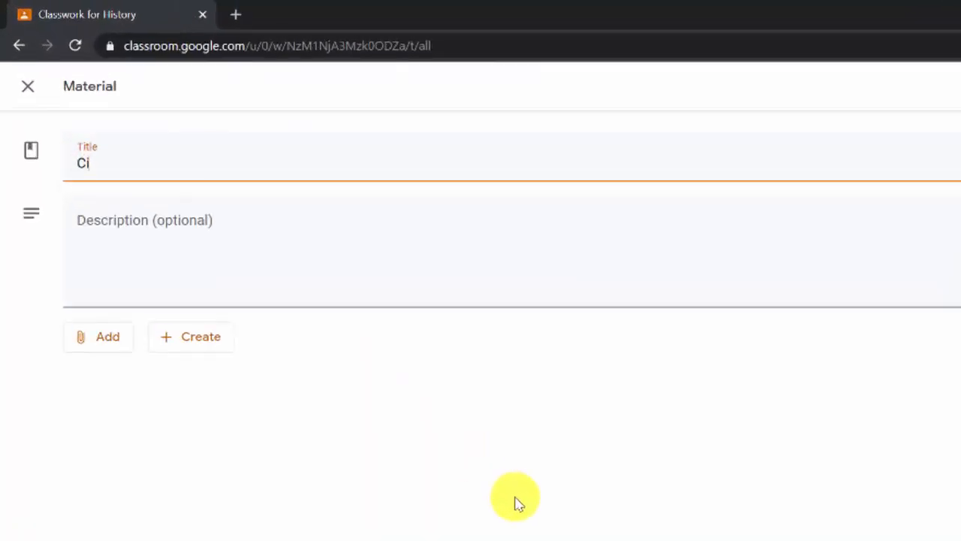
text(vil War Video)
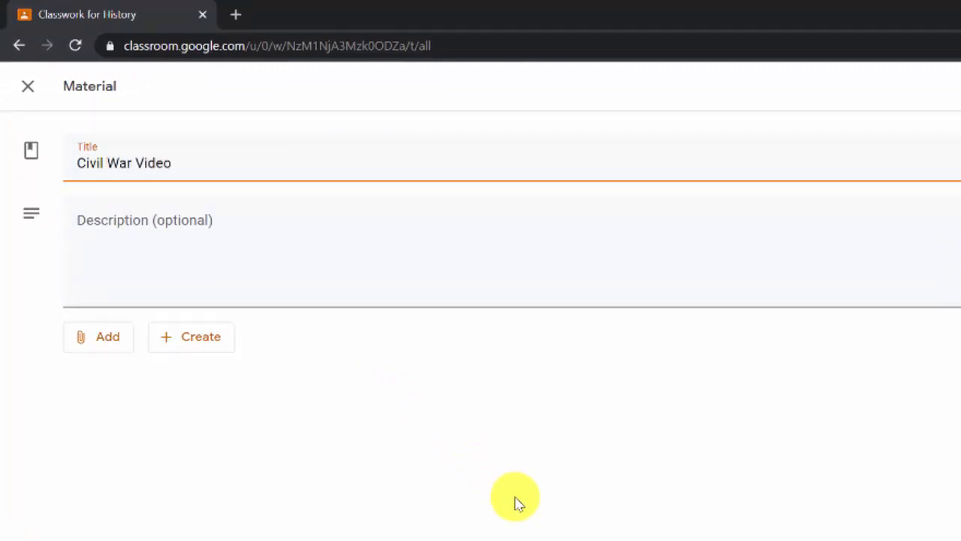
click(84, 342)
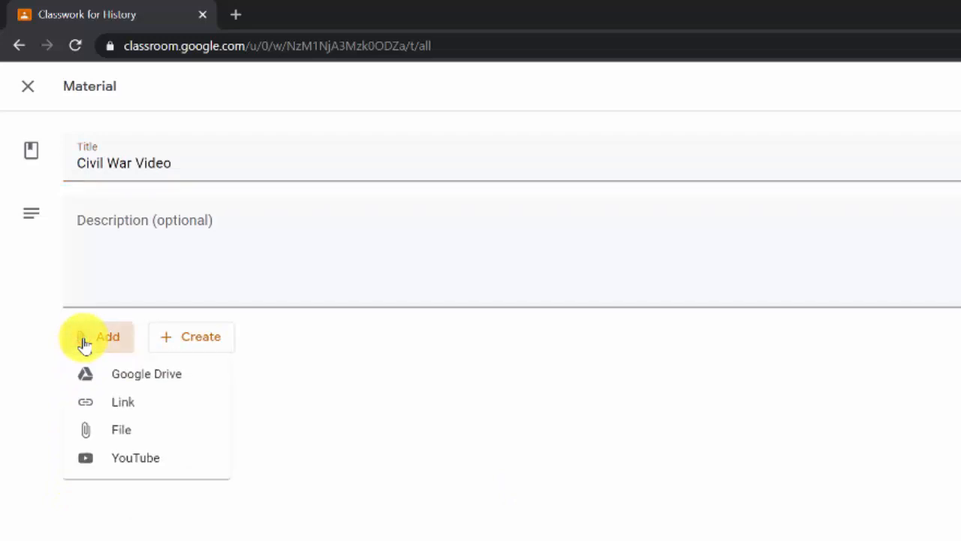
click(127, 459)
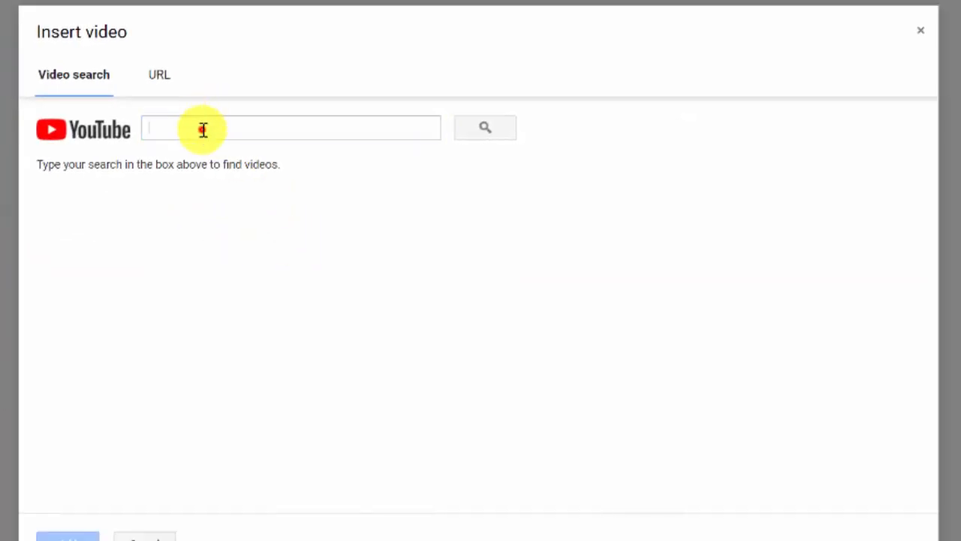
- Search YouTube for 'Civil War' and attach The American Civil War - OverSimplified (Part 1)
click(203, 129)
text(Civil)
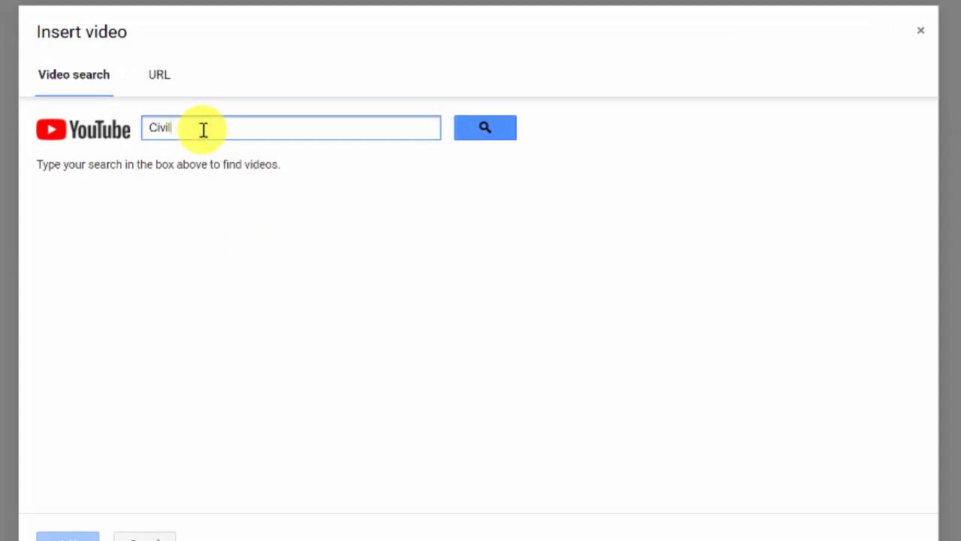
text( War)
click(499, 130)
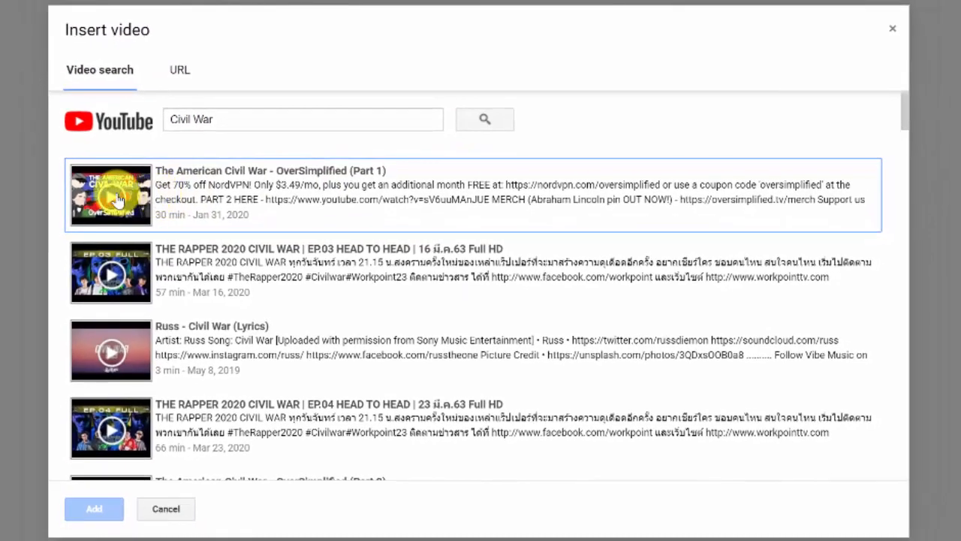
click(112, 193)
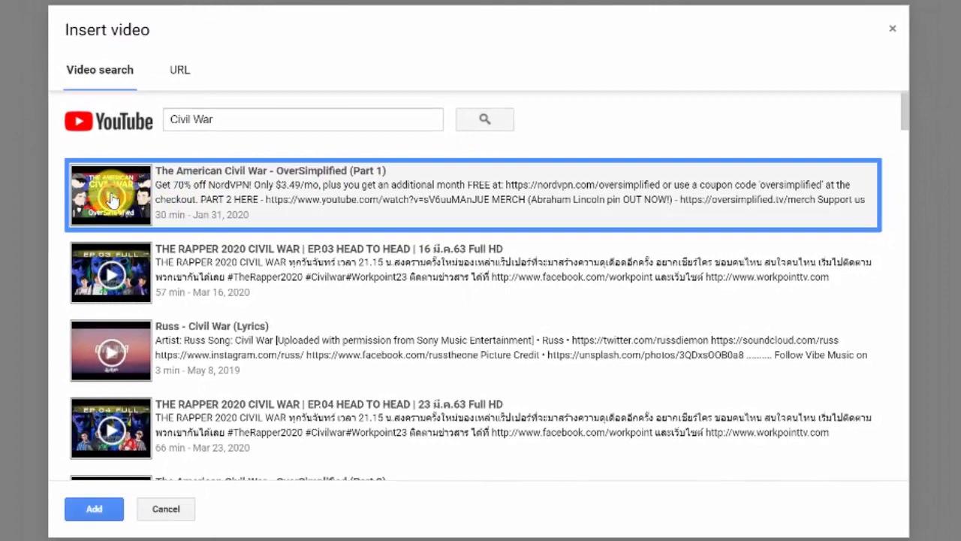
click(96, 509)
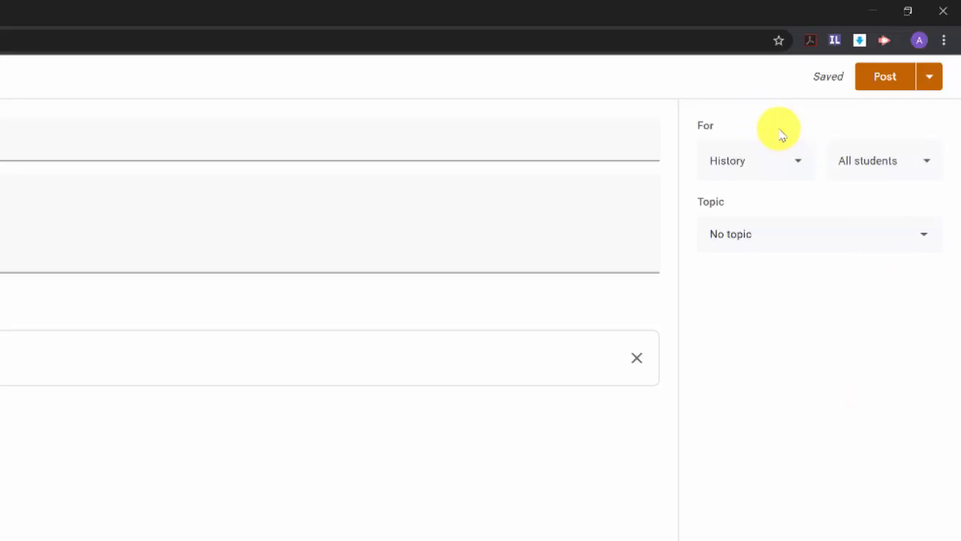
- Confirm the material goes to the History class and all students
click(798, 163)
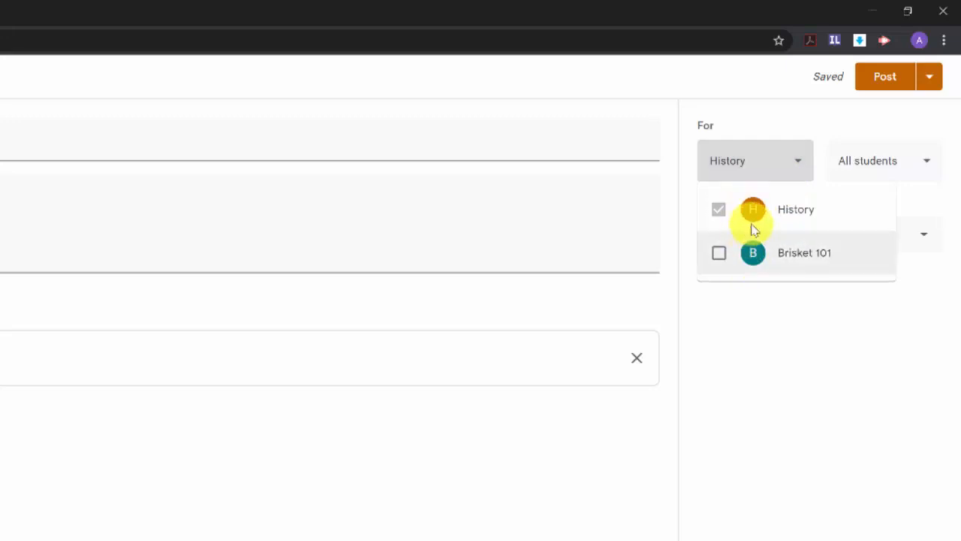
click(803, 165)
click(926, 160)
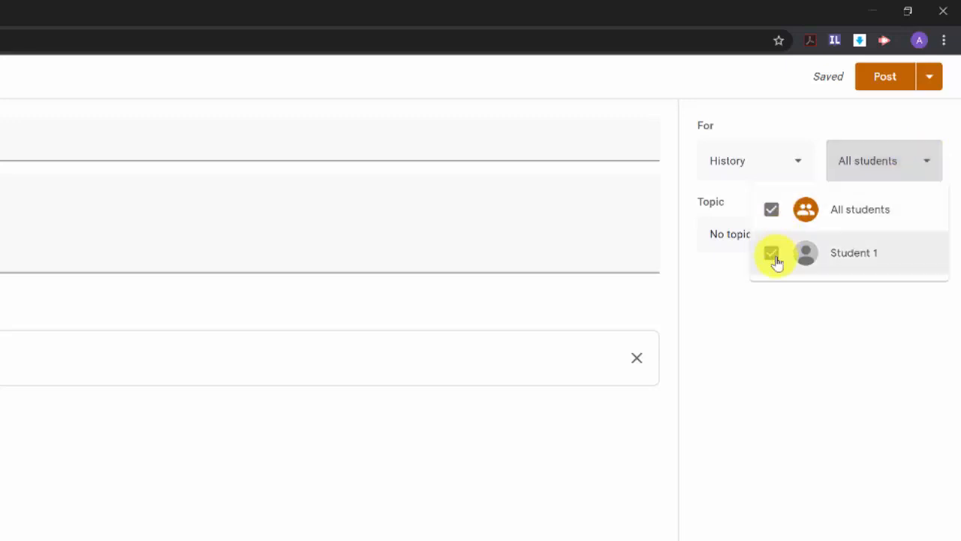
click(872, 118)
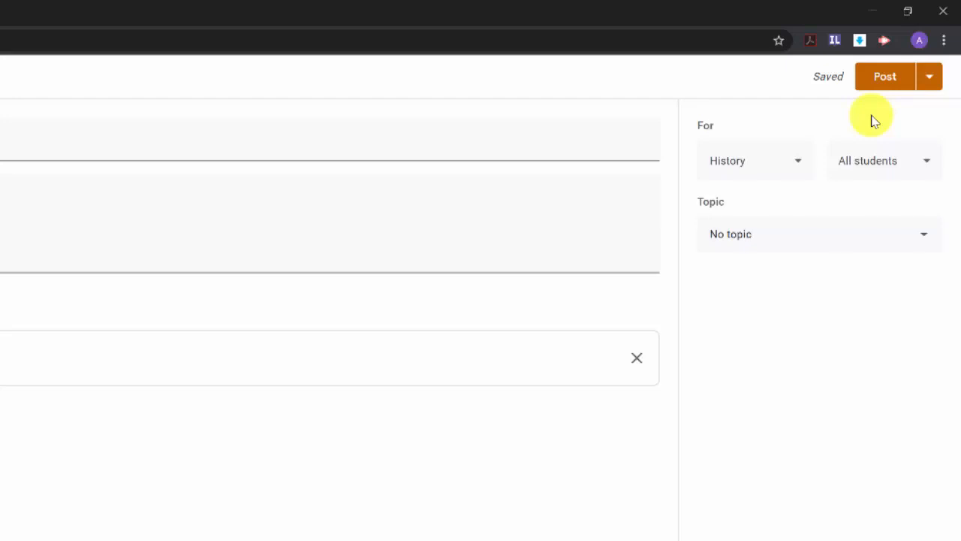
- Create the new topic 'Unit 3 Civil War' for the material
click(849, 237)
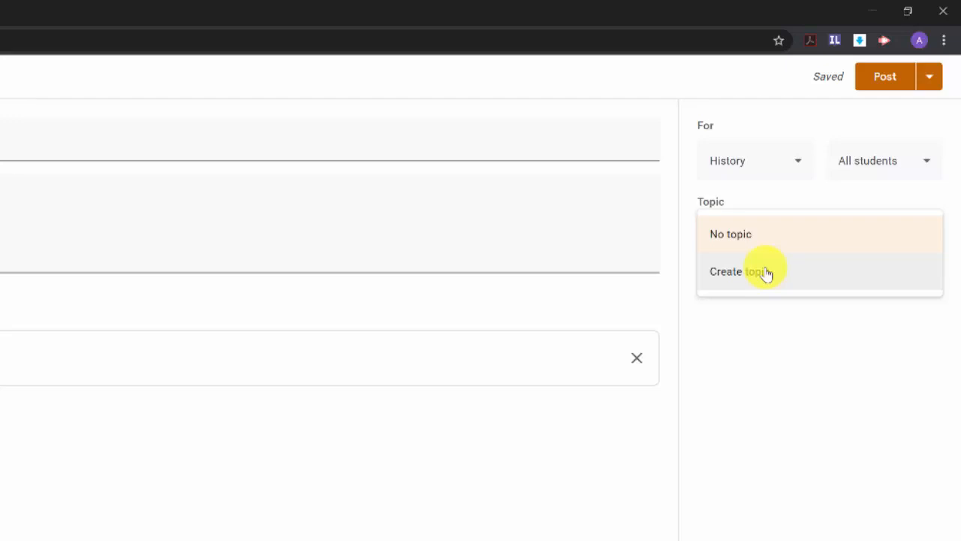
click(766, 272)
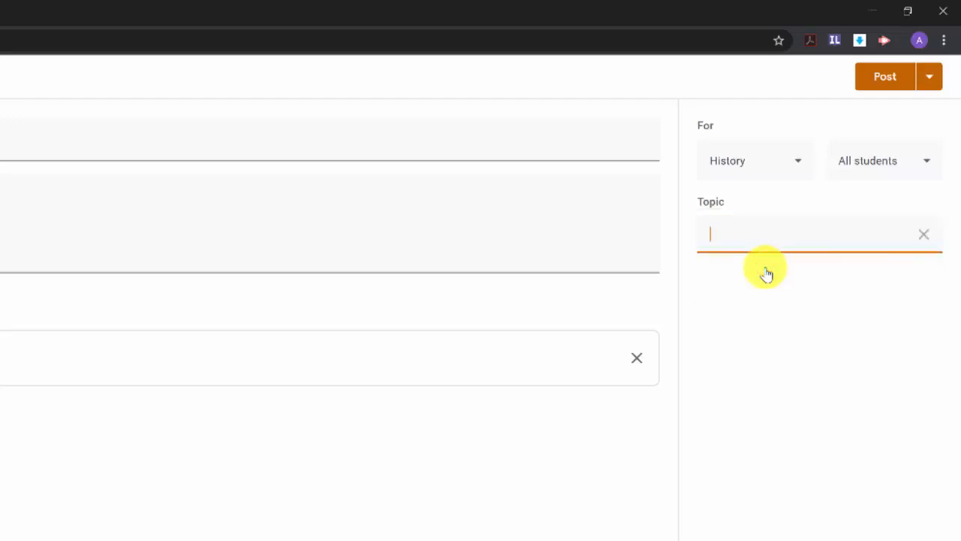
text(Unit 3 Civil War)
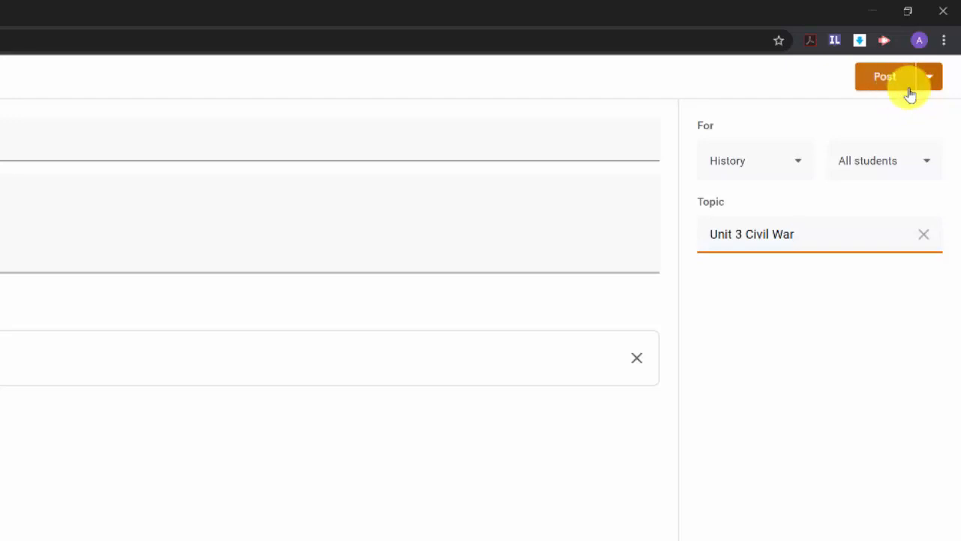
click(932, 84)
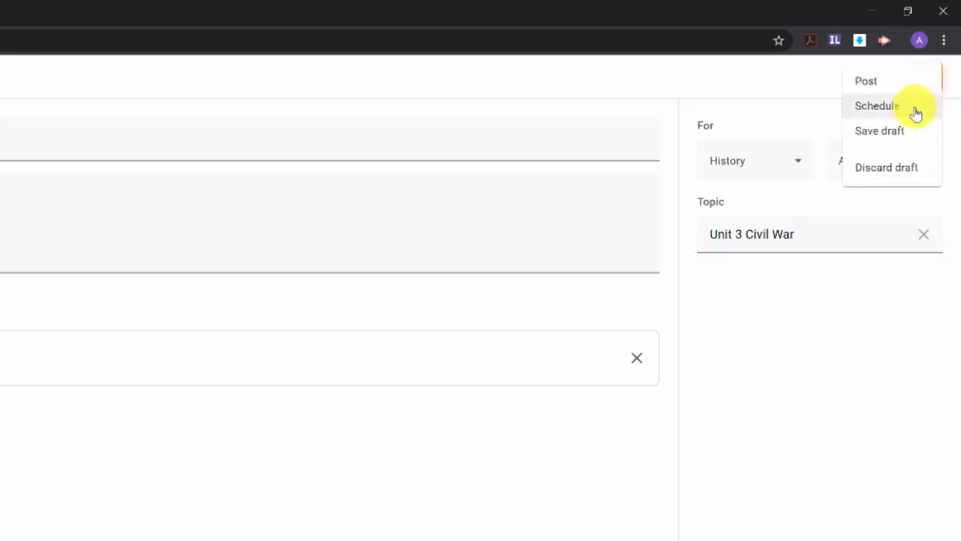
click(817, 103)
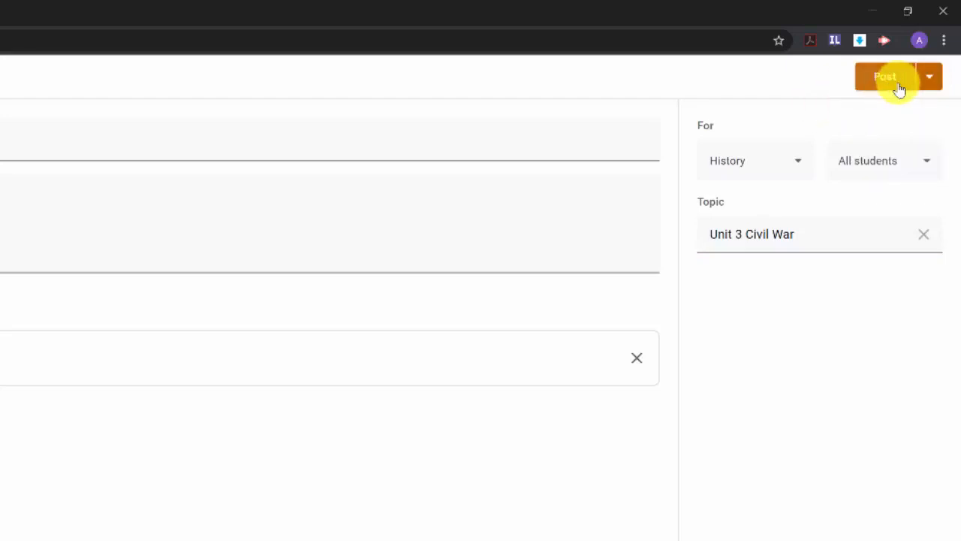
click(899, 89)
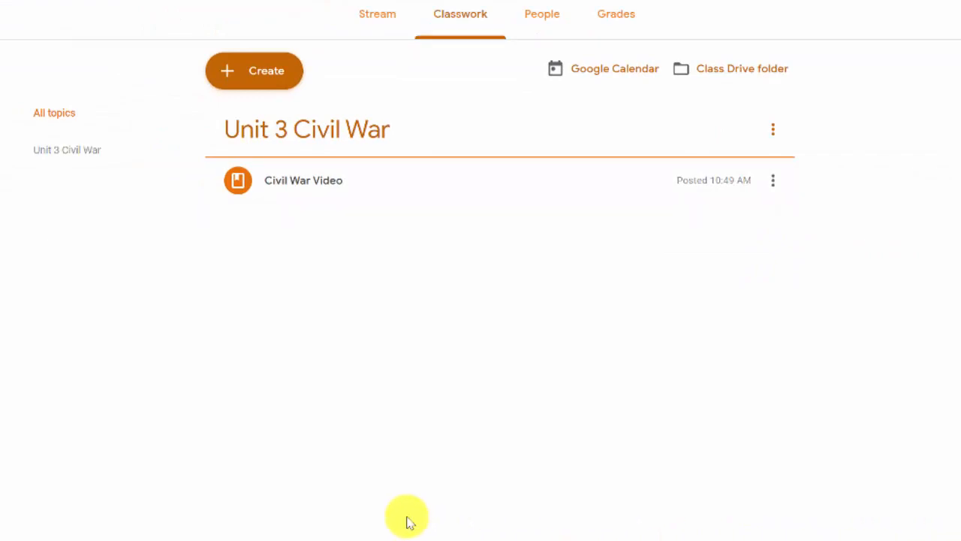
key(alt+Tab)
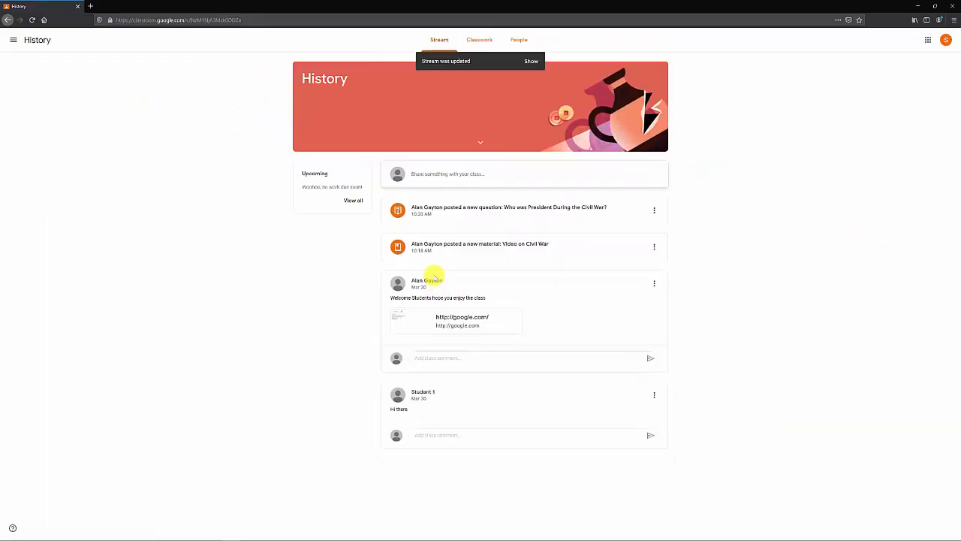
click(531, 61)
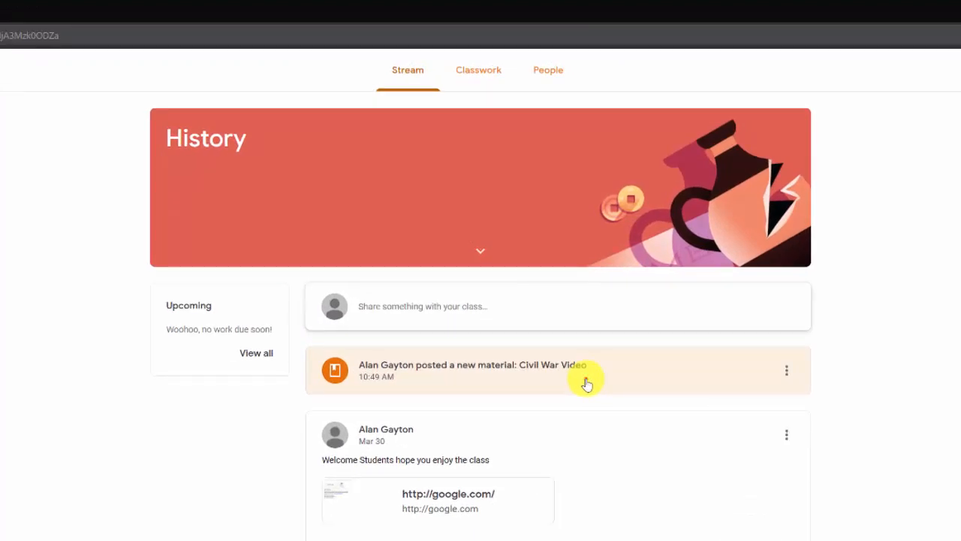
click(586, 381)
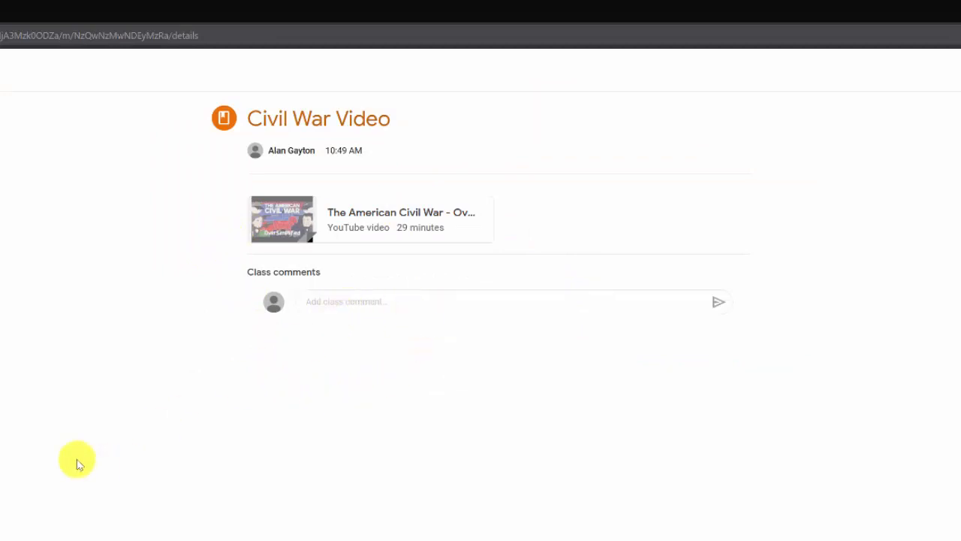
click(7, 20)
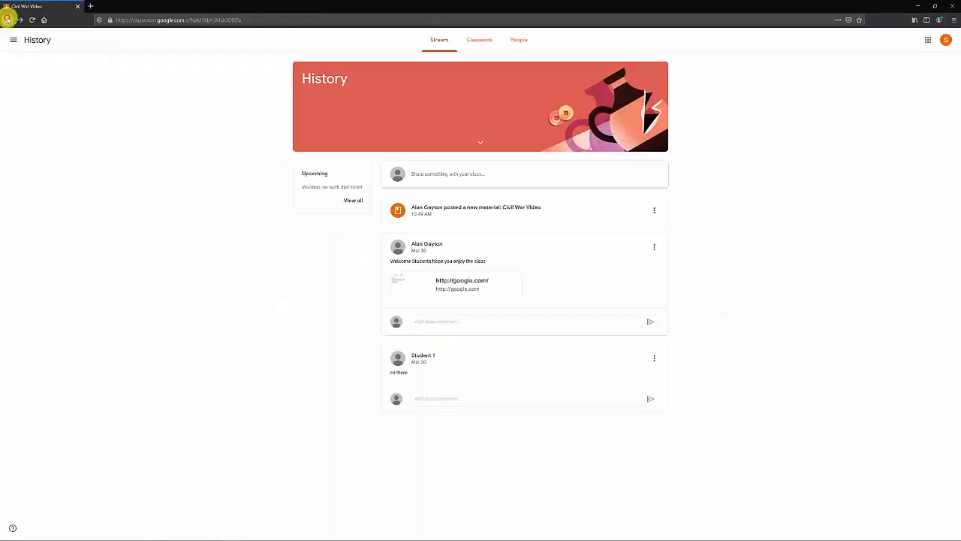
key(alt+Tab)
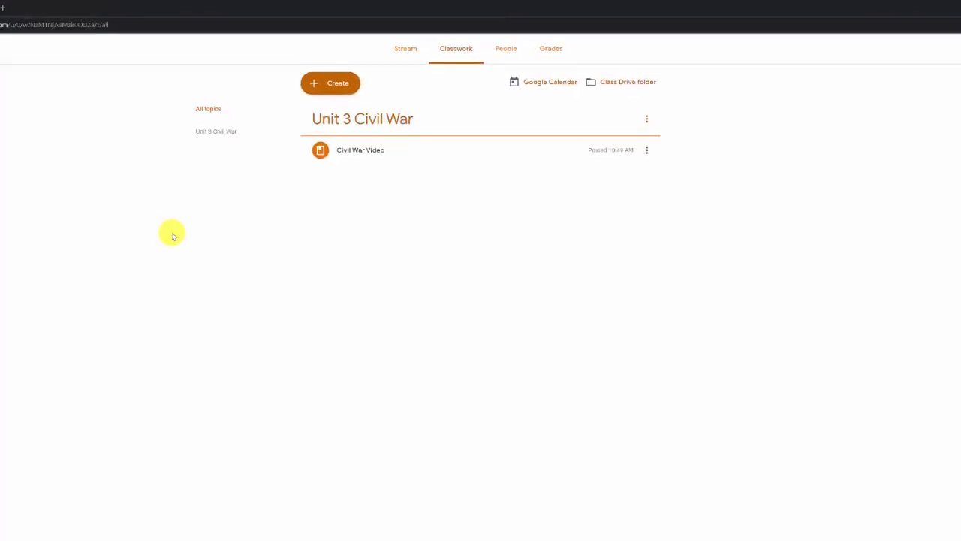
- Create a new Question post from the Classwork page
click(259, 135)
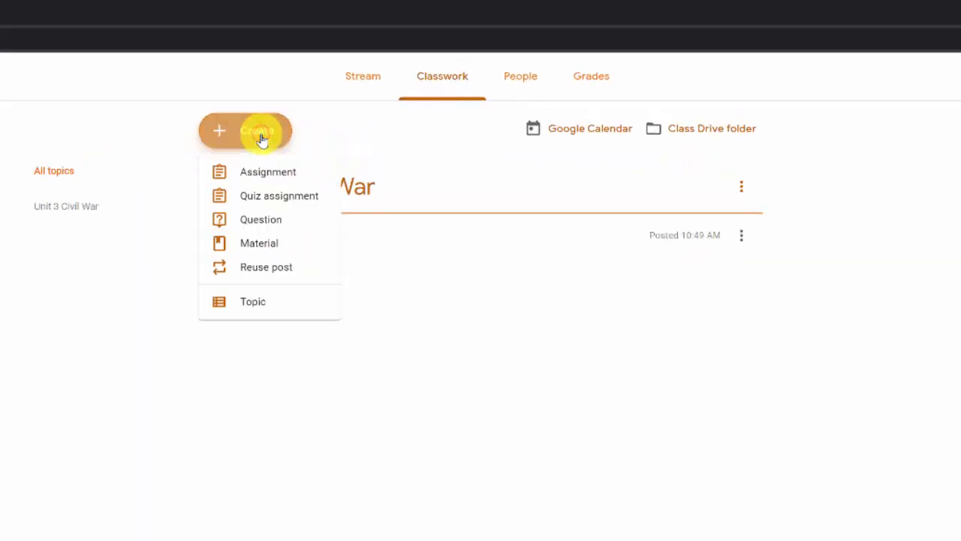
click(261, 220)
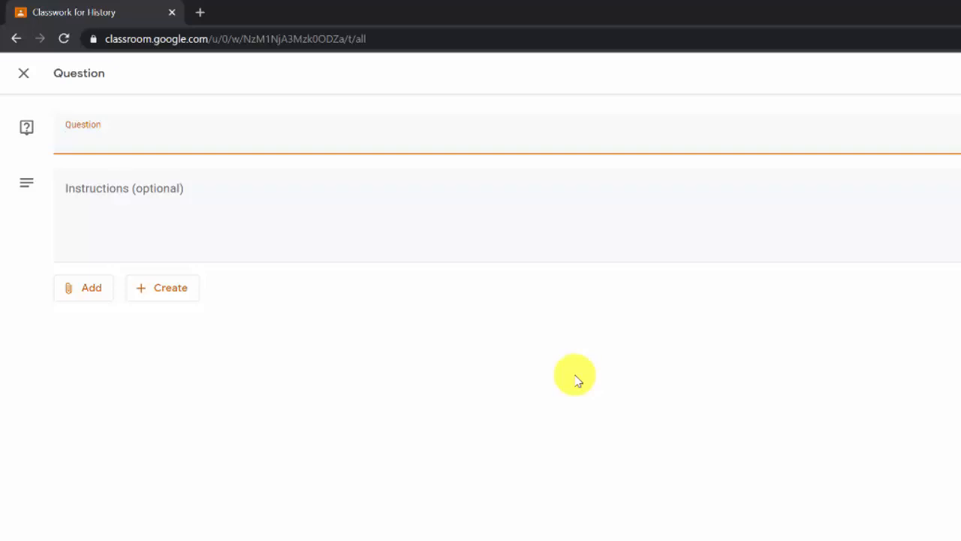
- Enter 'Who was President during the Civil War' as the question, keeping it Short answer
text(Who was President)
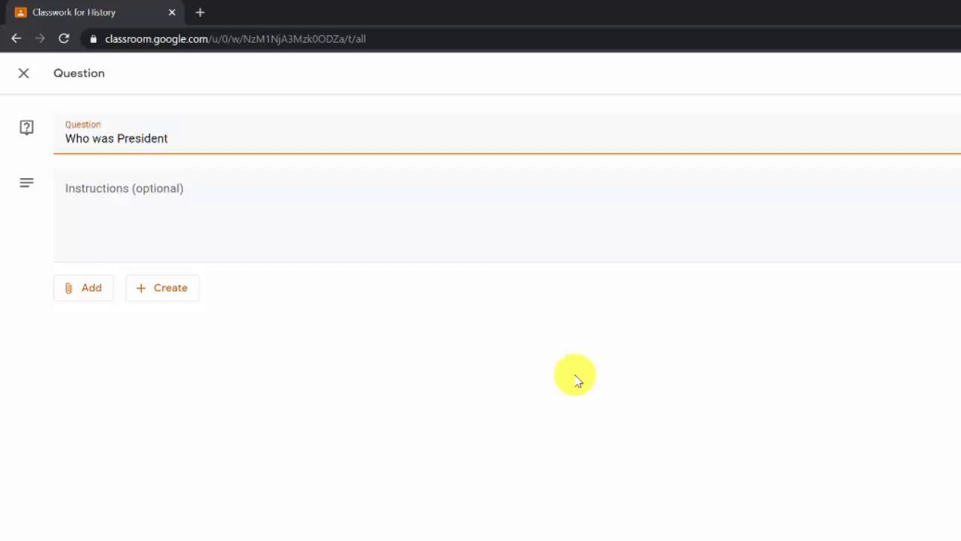
text( during the Civil)
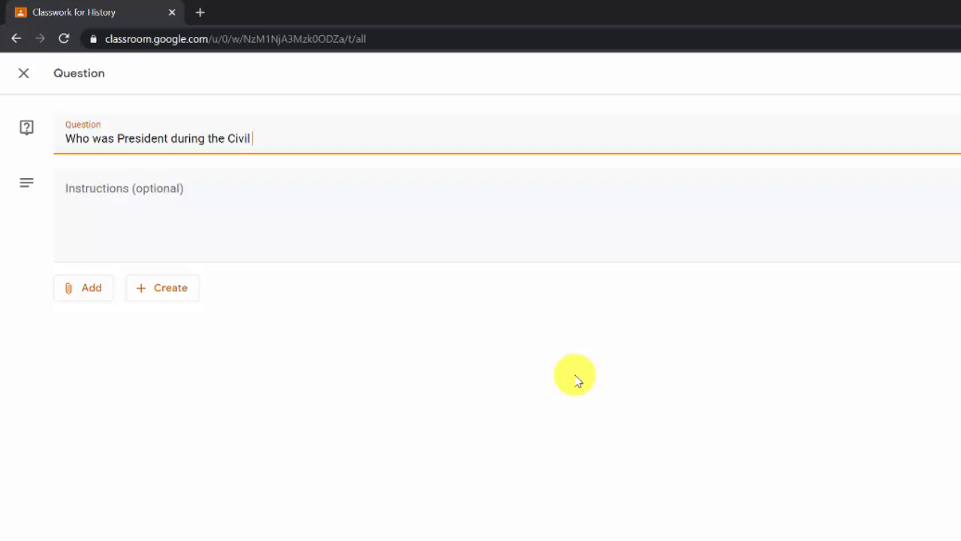
text( War?)
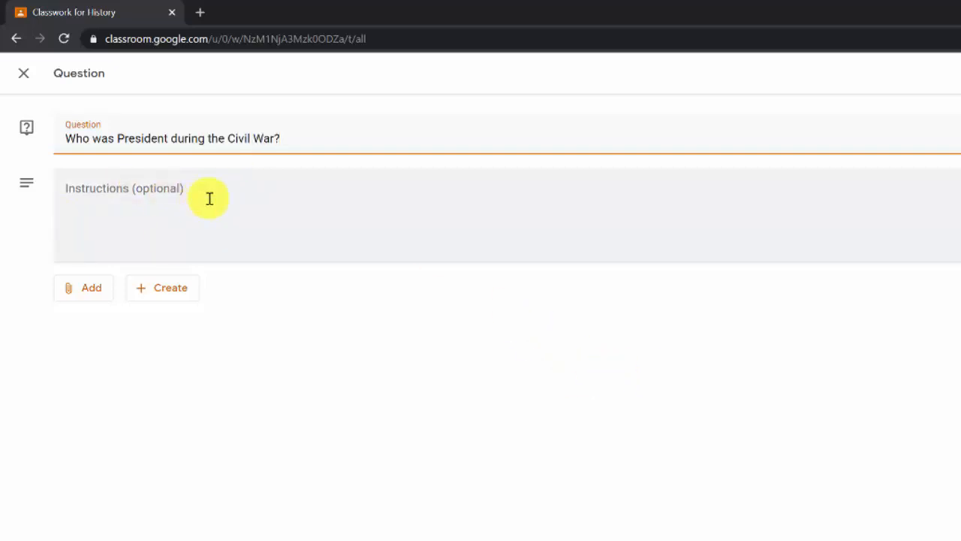
click(93, 298)
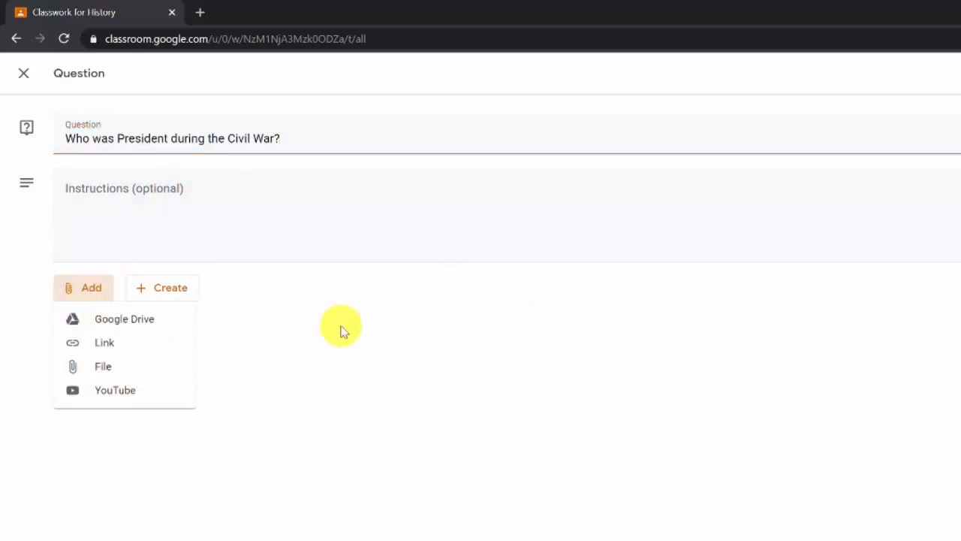
click(340, 328)
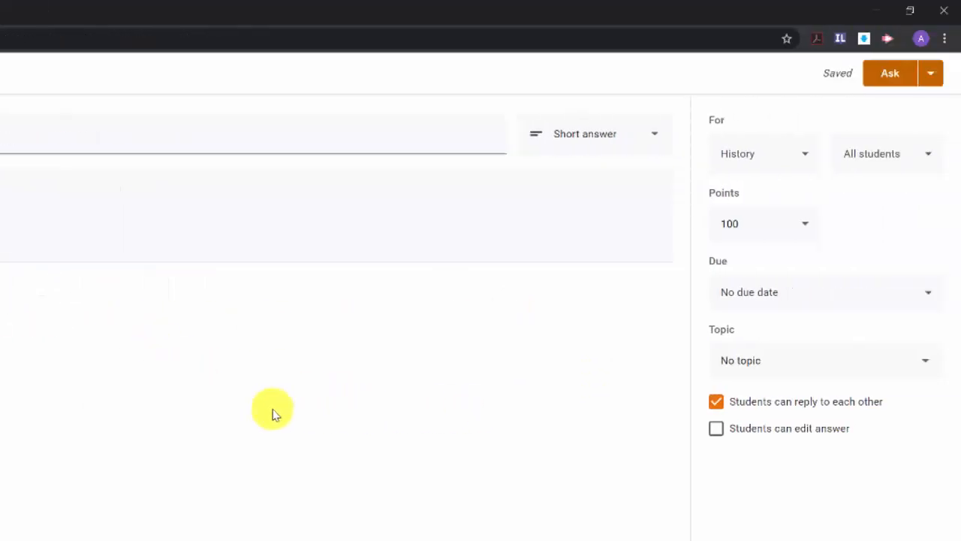
click(658, 144)
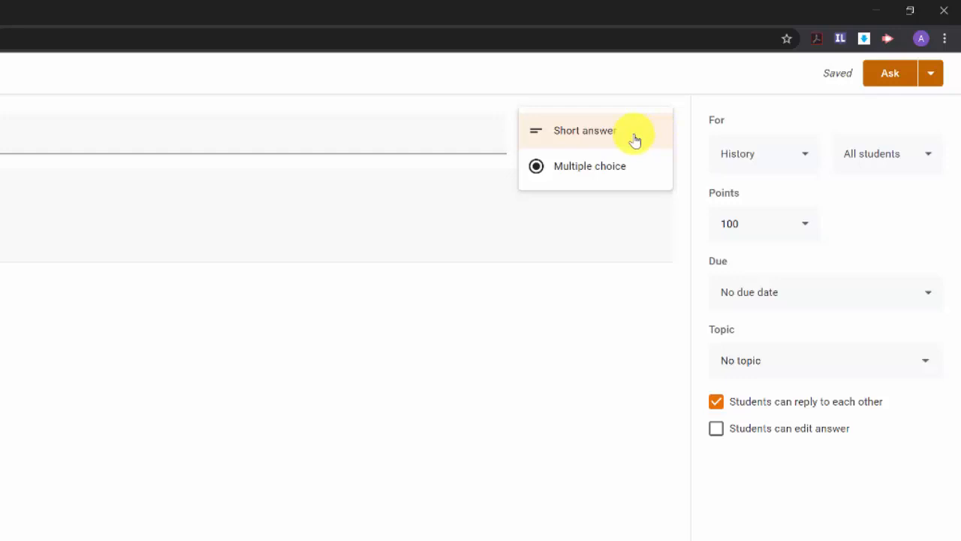
click(635, 138)
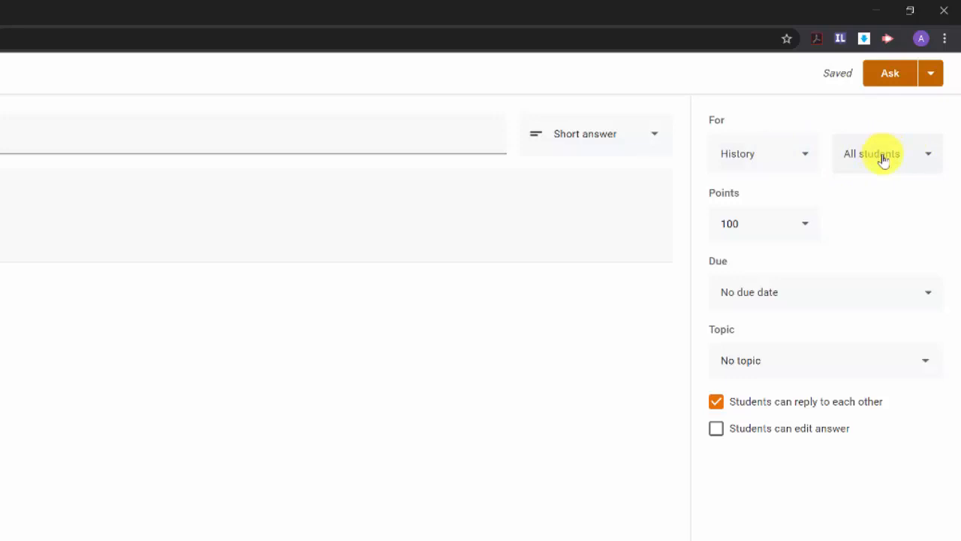
- Keep the question at 100 points and set it due April 2
click(800, 226)
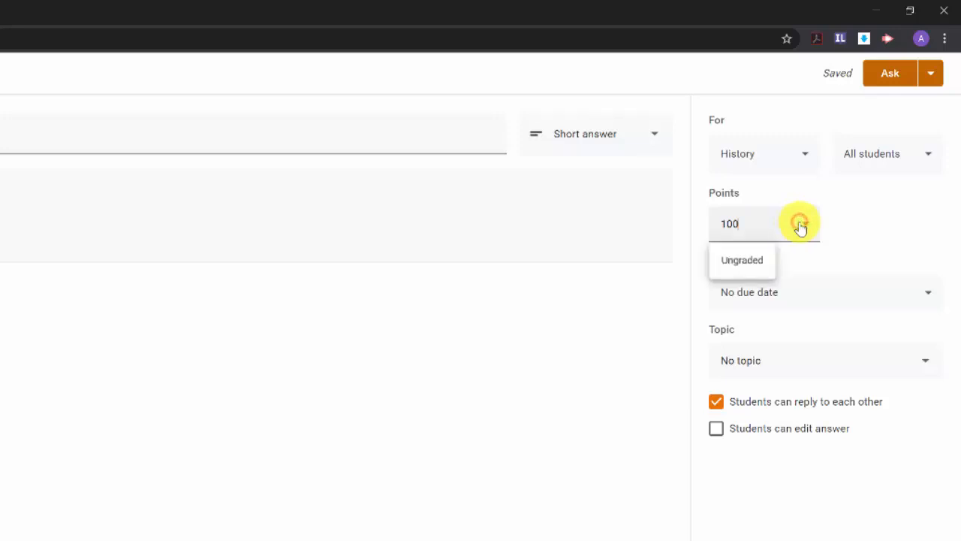
click(858, 216)
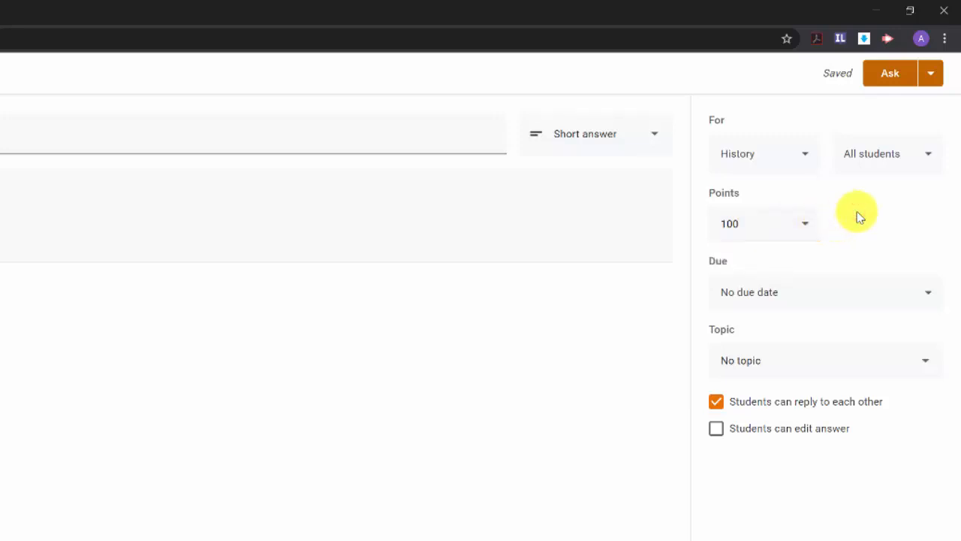
click(929, 292)
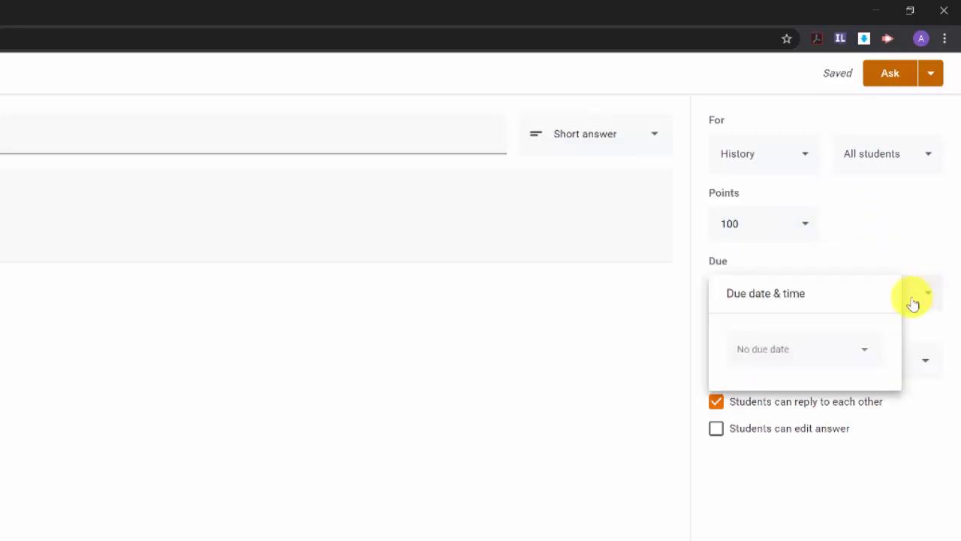
click(860, 351)
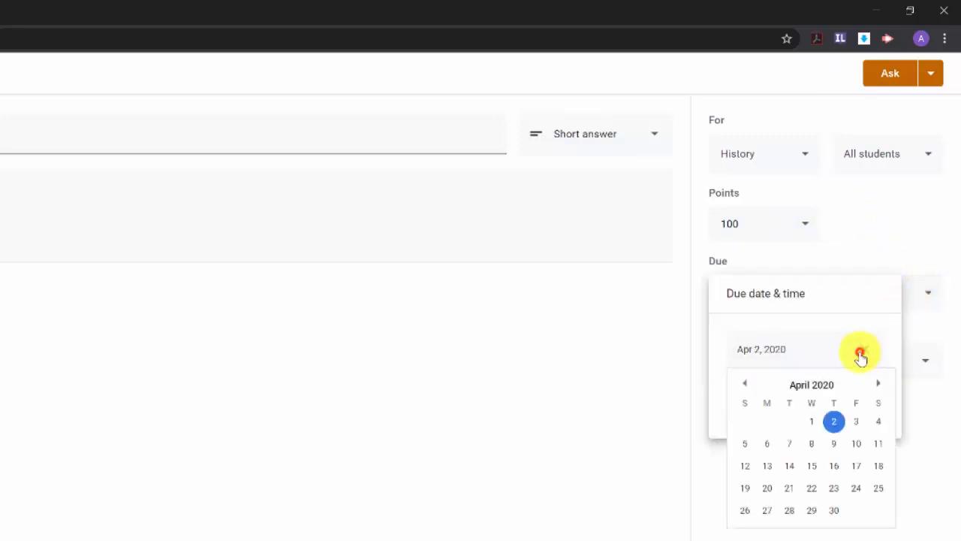
click(834, 421)
click(775, 489)
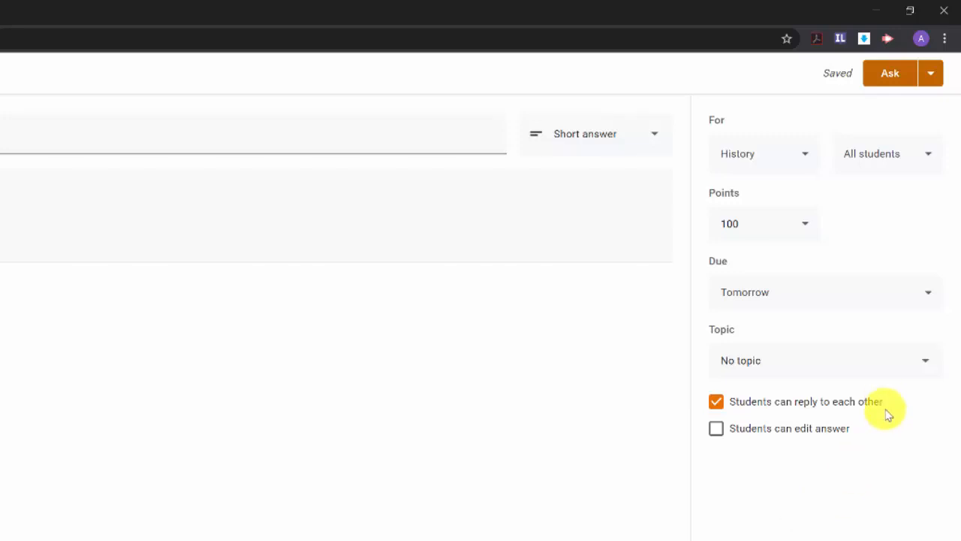
- File the question under Unit 3 Civil War and post it to the class
click(923, 362)
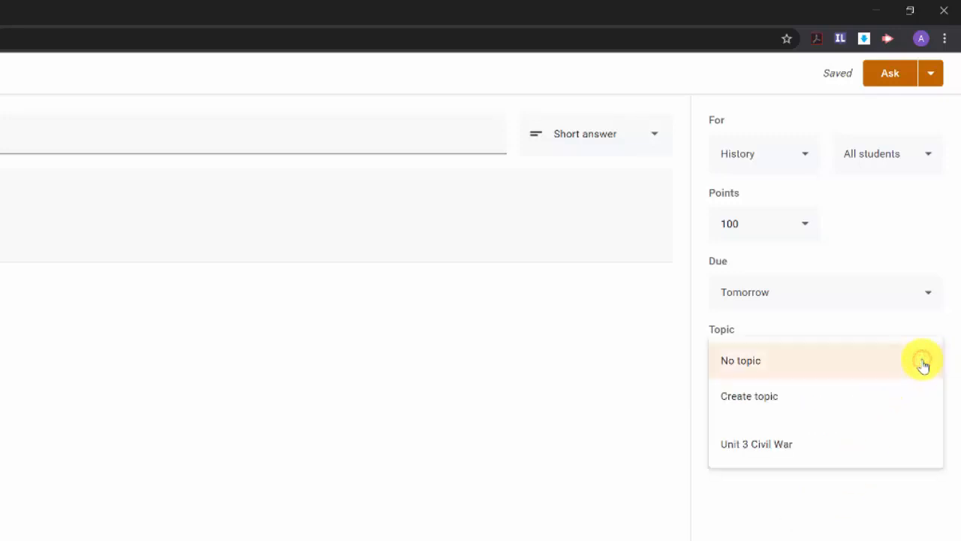
click(770, 448)
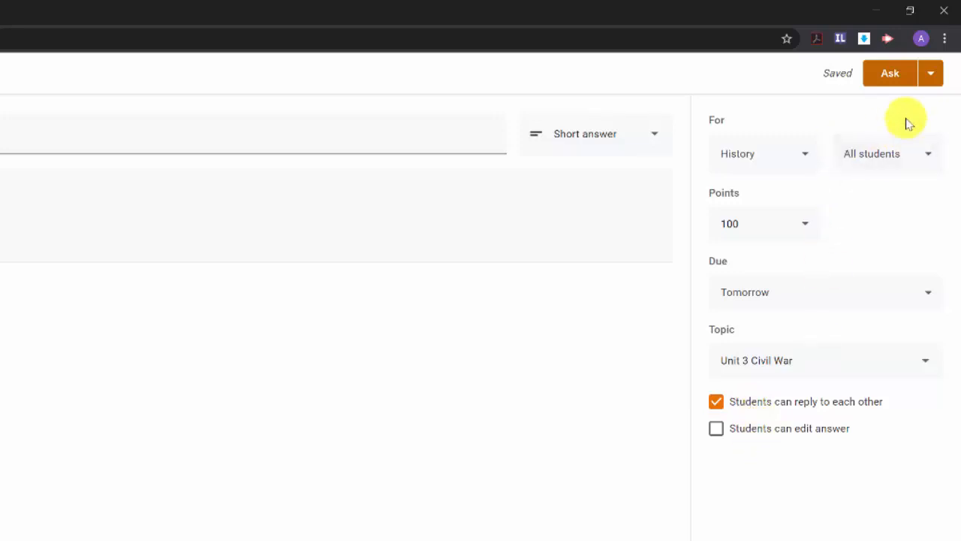
click(906, 74)
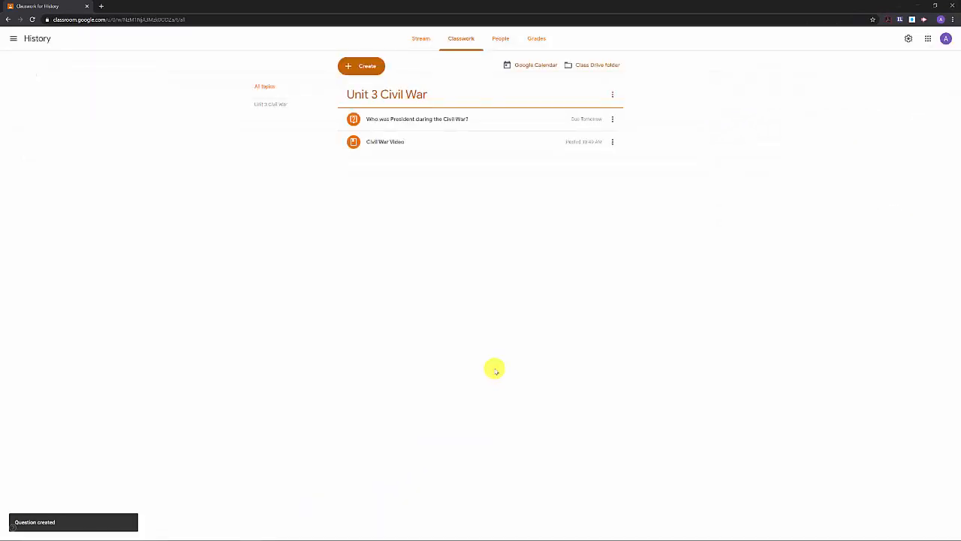
- In the student's window, reload and open the Civil War President question from Classwork
key(alt+Tab)
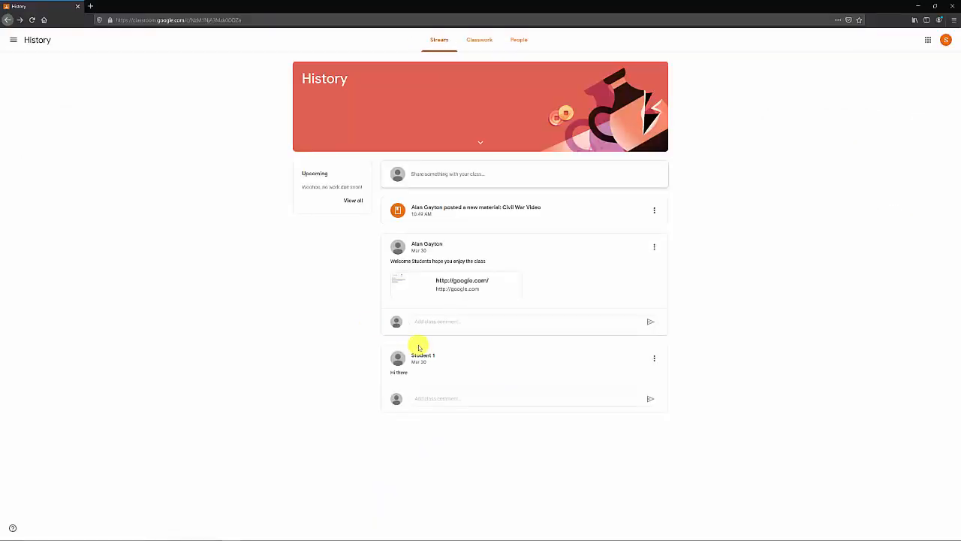
click(32, 20)
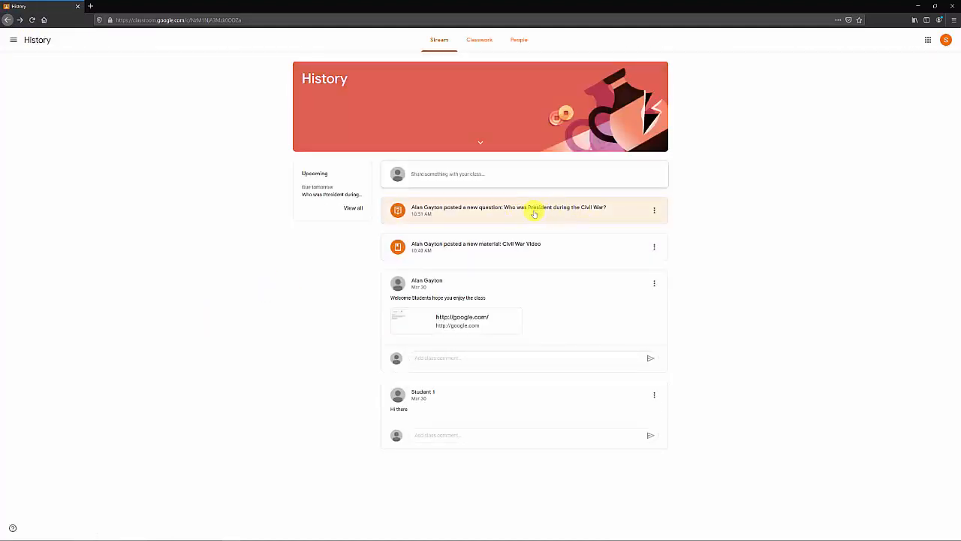
click(476, 32)
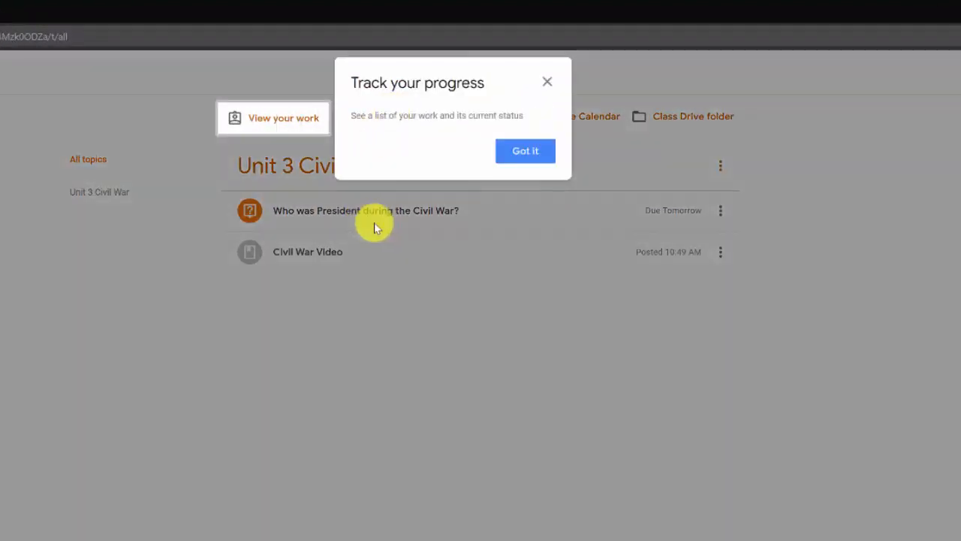
click(525, 151)
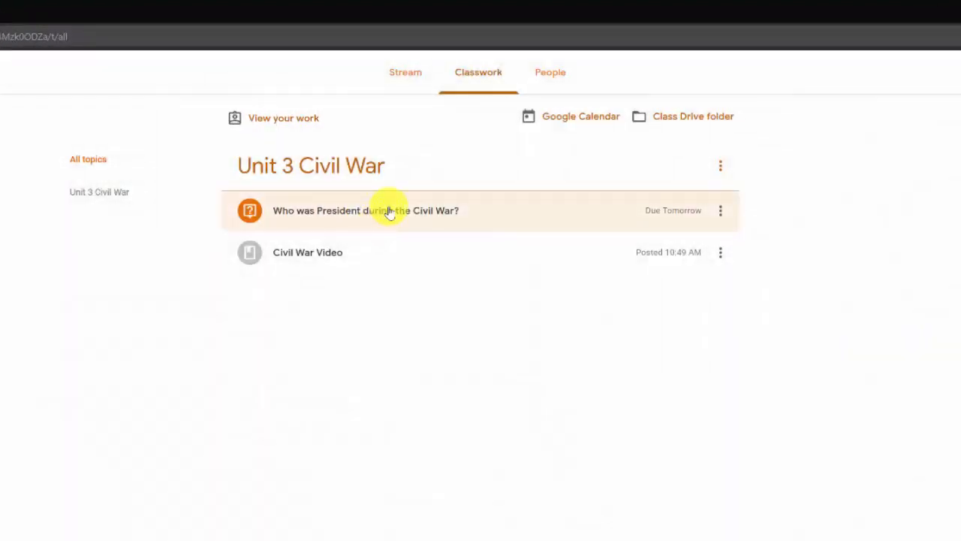
click(389, 211)
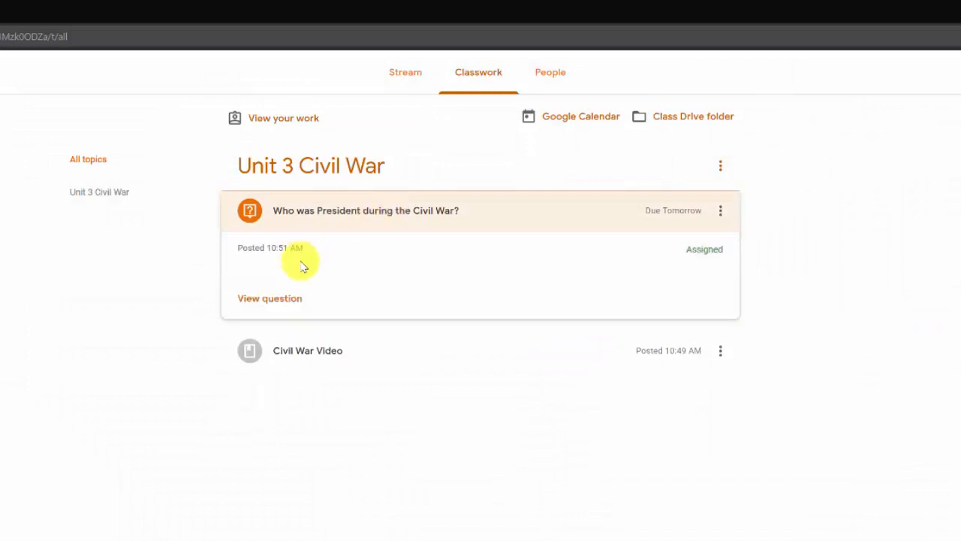
click(290, 302)
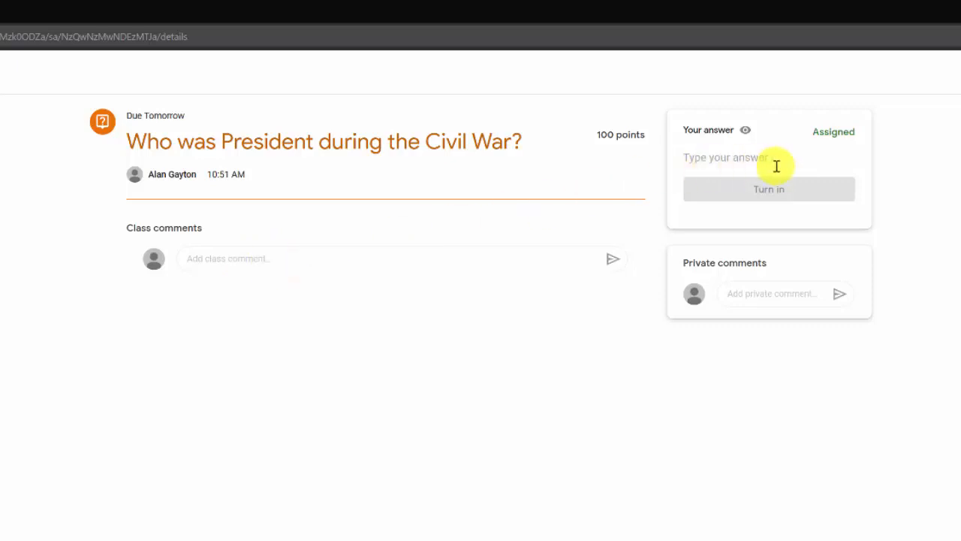
- Answer 'Abe' and turn it in, then return to the teacher's window
click(726, 158)
text(Abe)
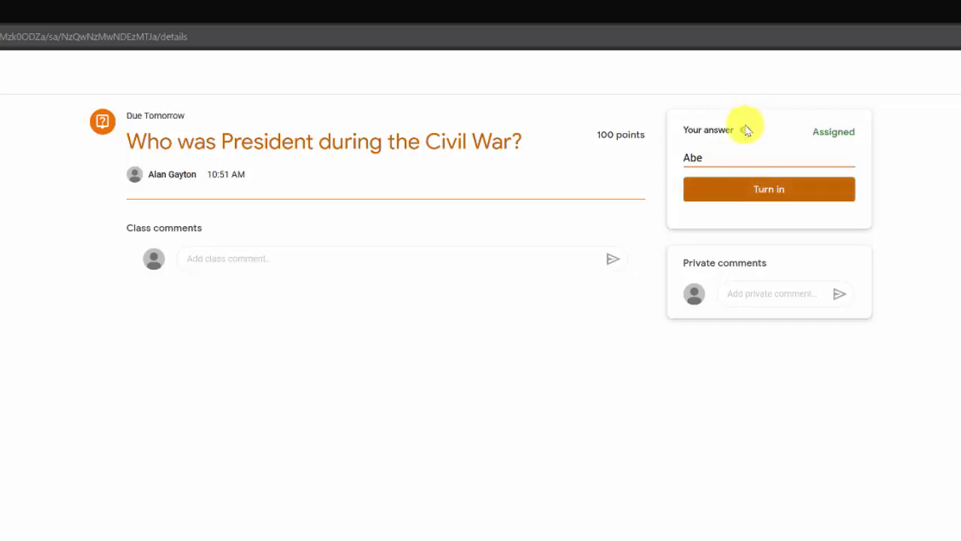
mouse_move(746, 132)
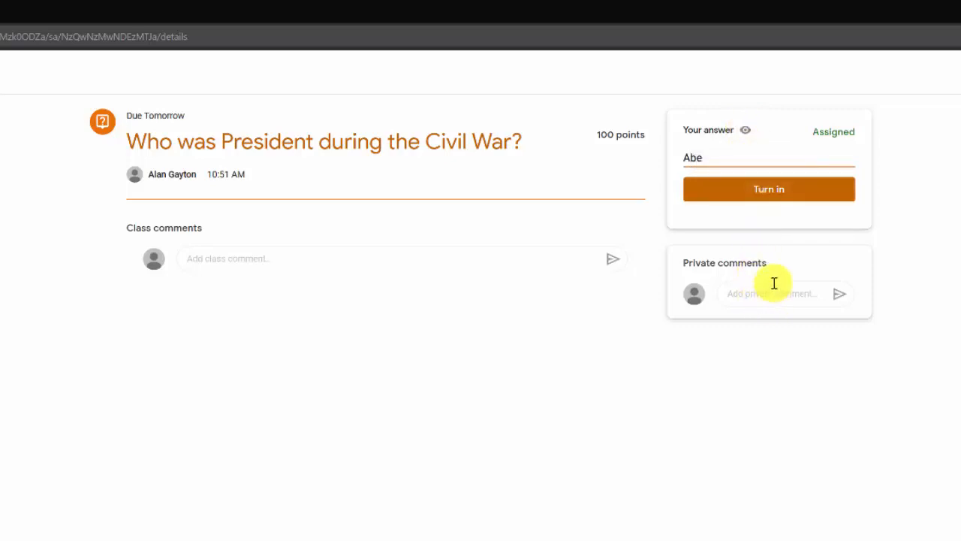
click(777, 189)
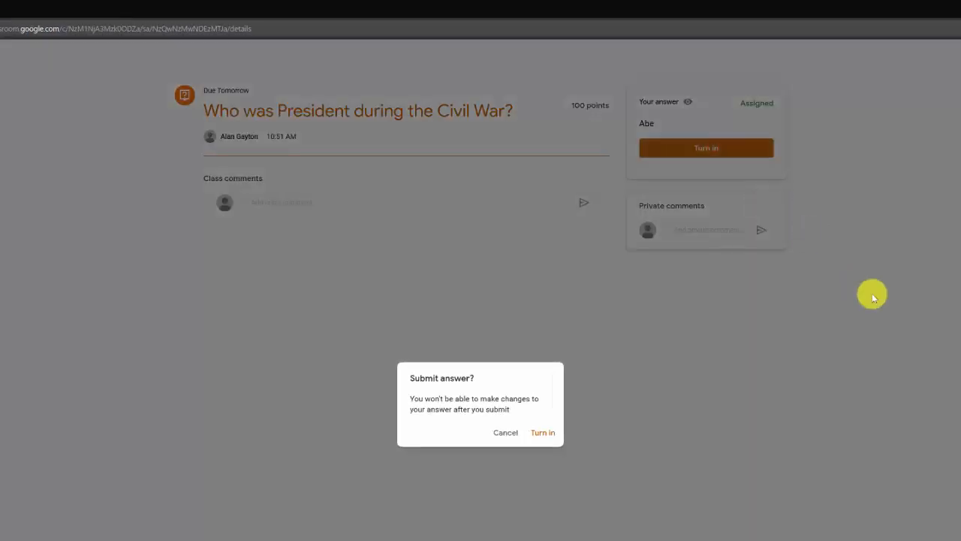
click(543, 433)
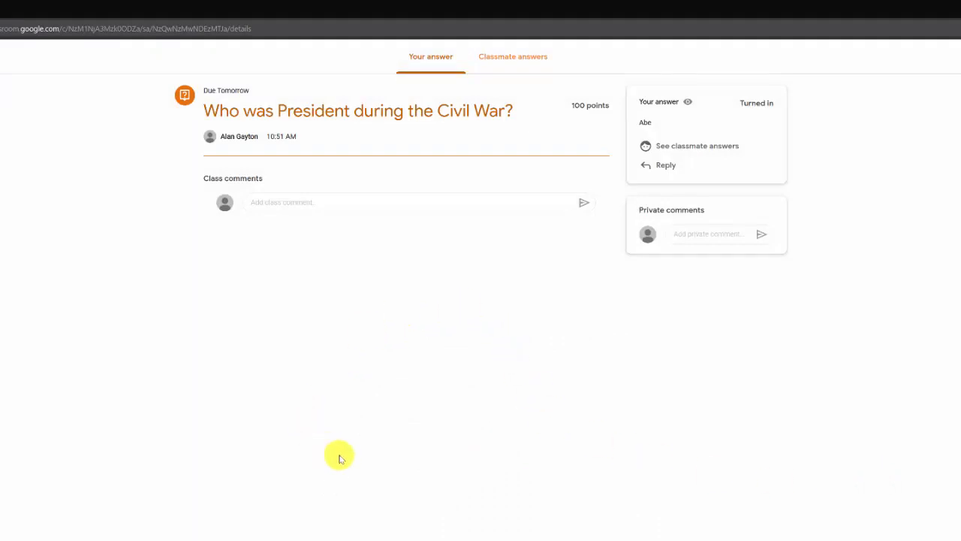
key(alt+Tab)
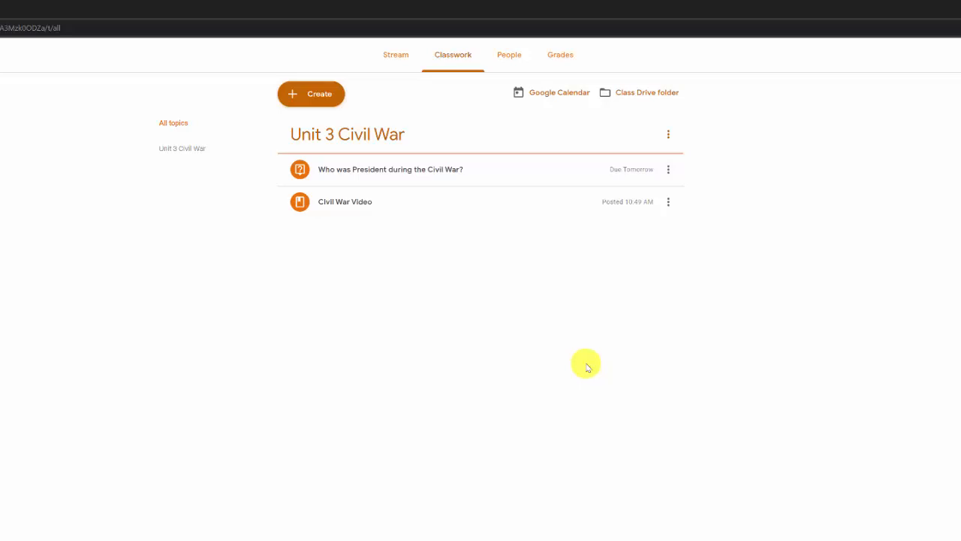
- Check the Civil War President question, then start a new 'Civil War Paper' assignment
click(416, 172)
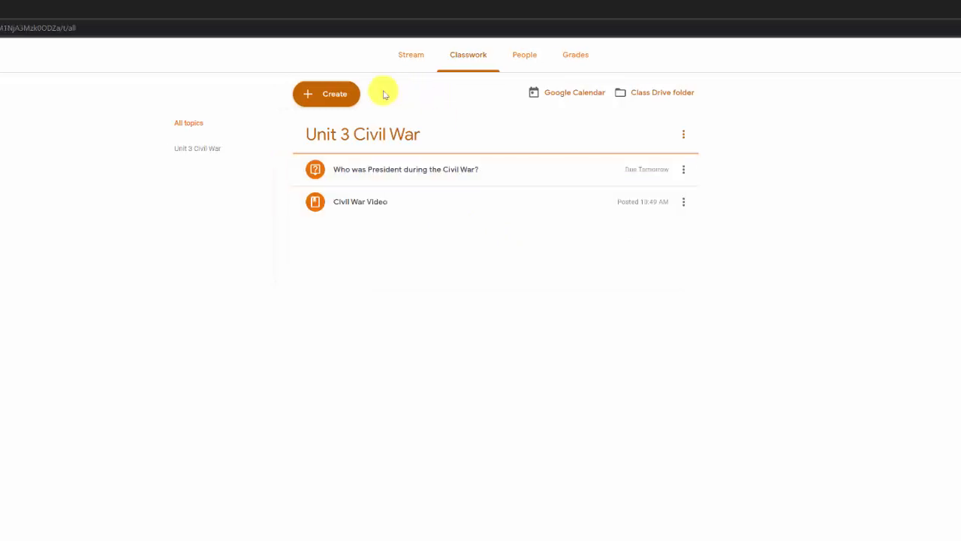
click(344, 94)
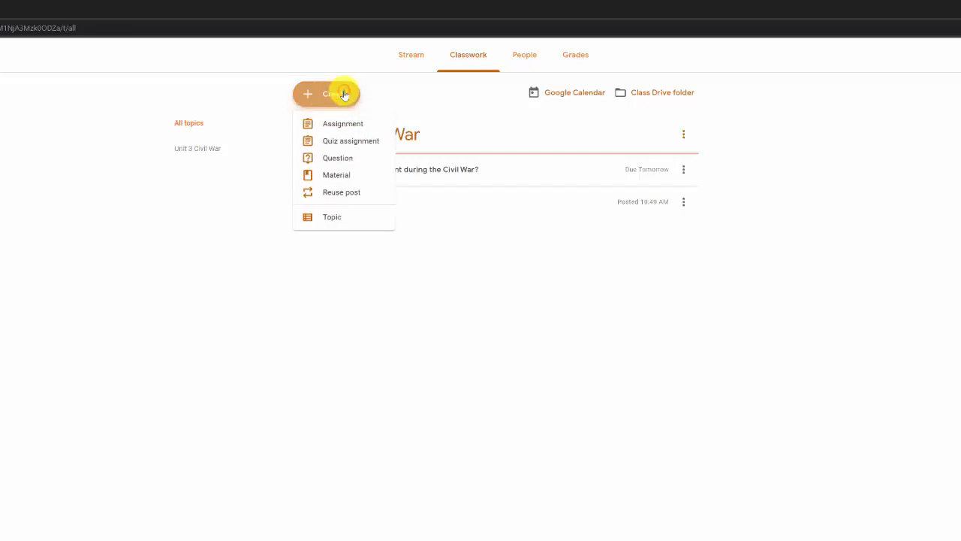
click(344, 123)
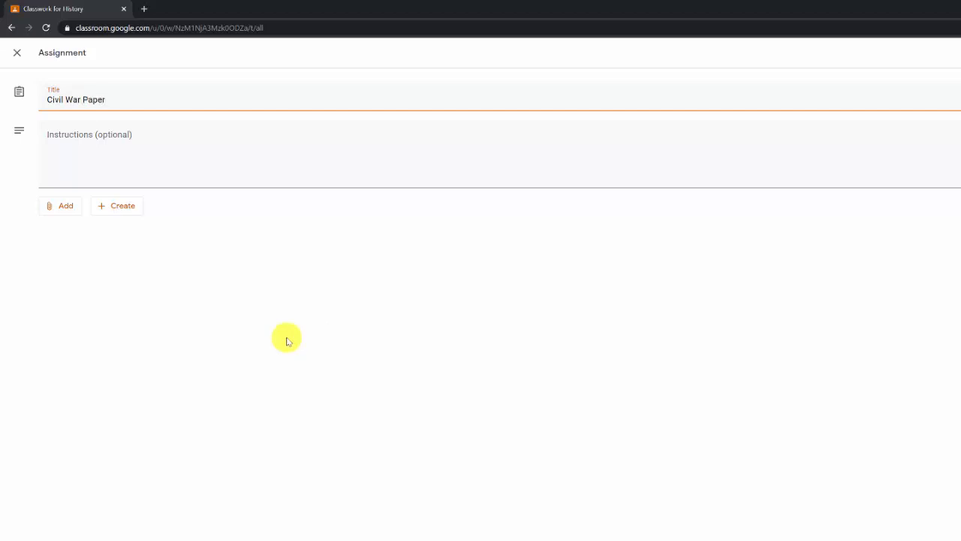
- Attach the recent 'Civil War Paper' Google Doc from Drive to the assignment
click(68, 206)
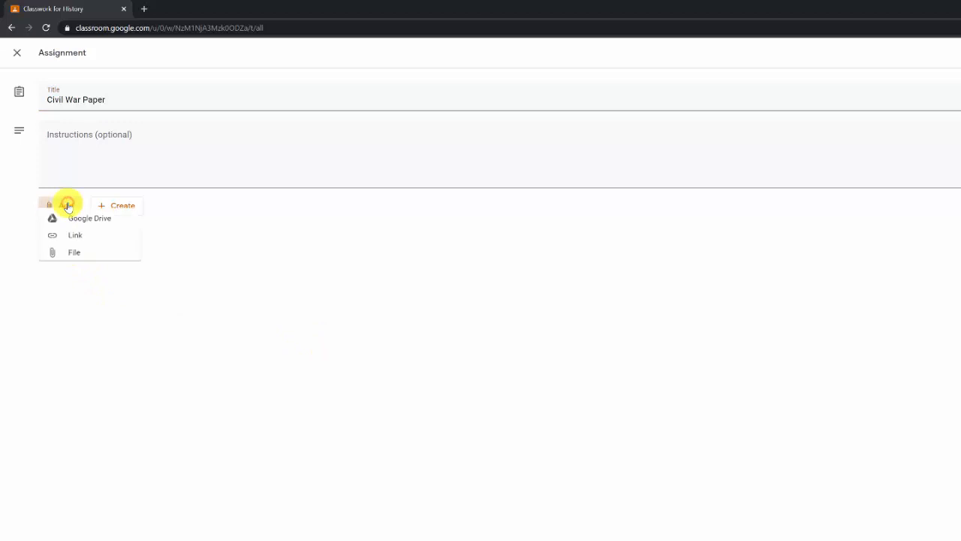
click(79, 228)
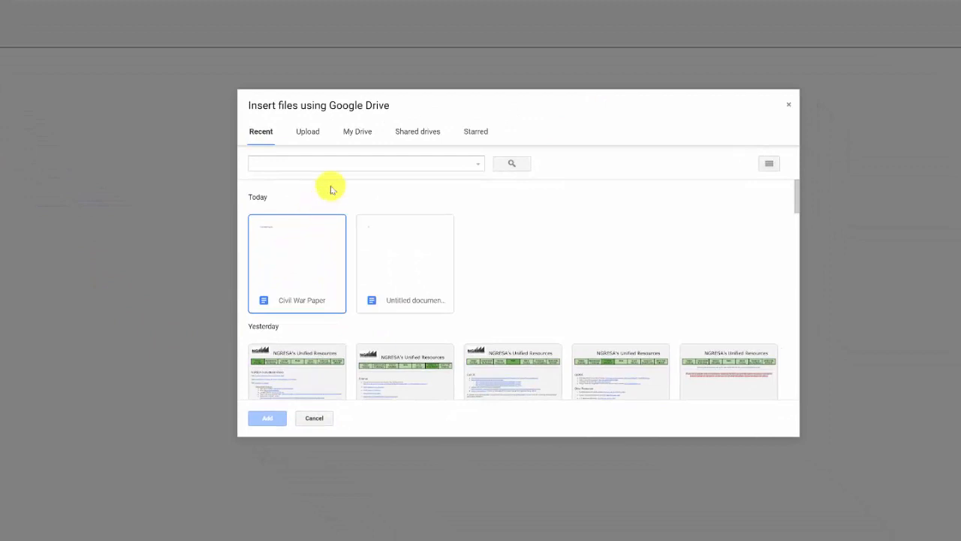
click(307, 264)
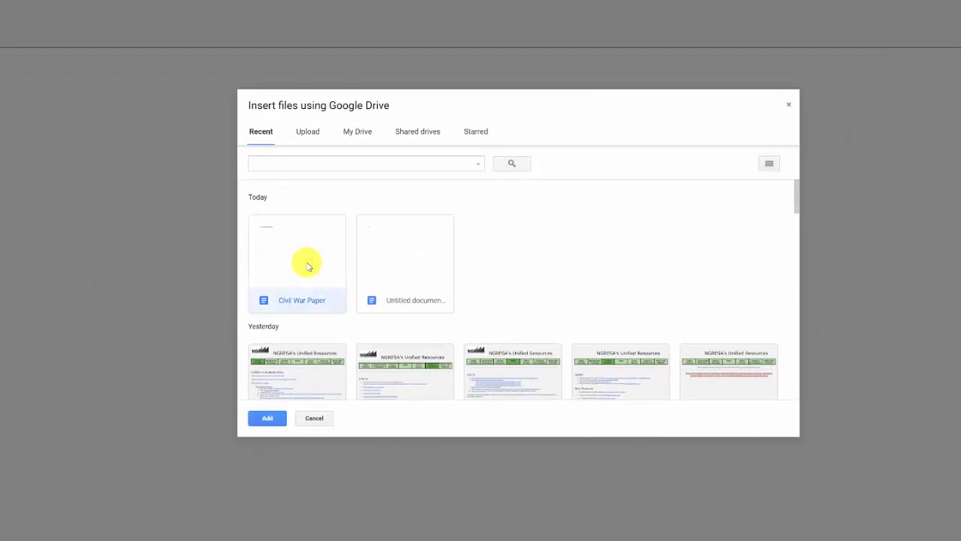
click(268, 417)
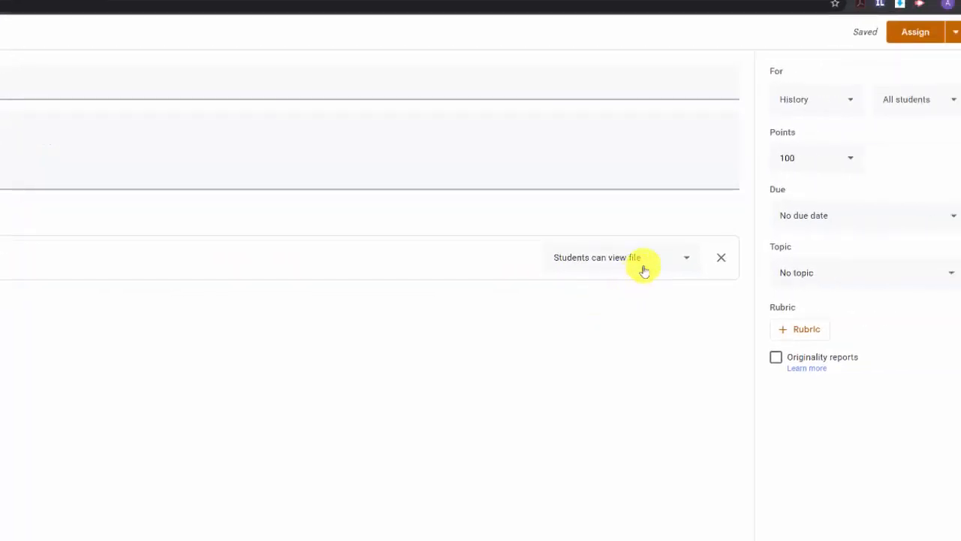
- Change the Civil War Paper file access to 'Make a copy for each student'
click(686, 260)
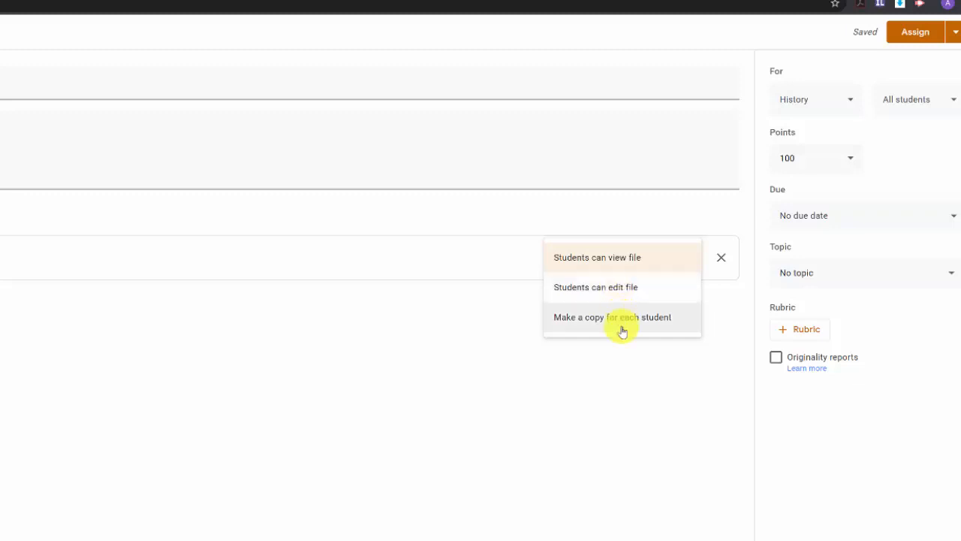
click(622, 319)
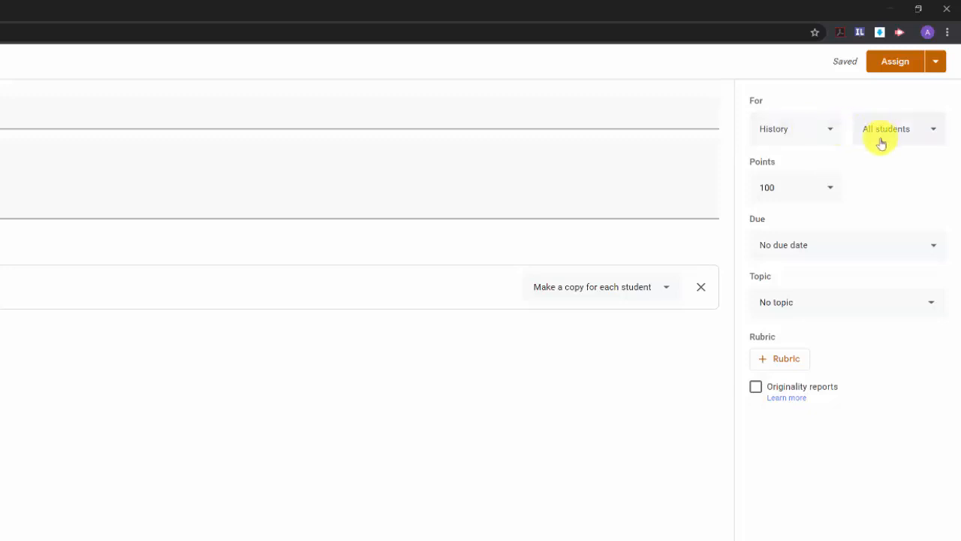
- Set the assignment's due date to Fri, Apr 10, 2020
click(833, 245)
click(869, 293)
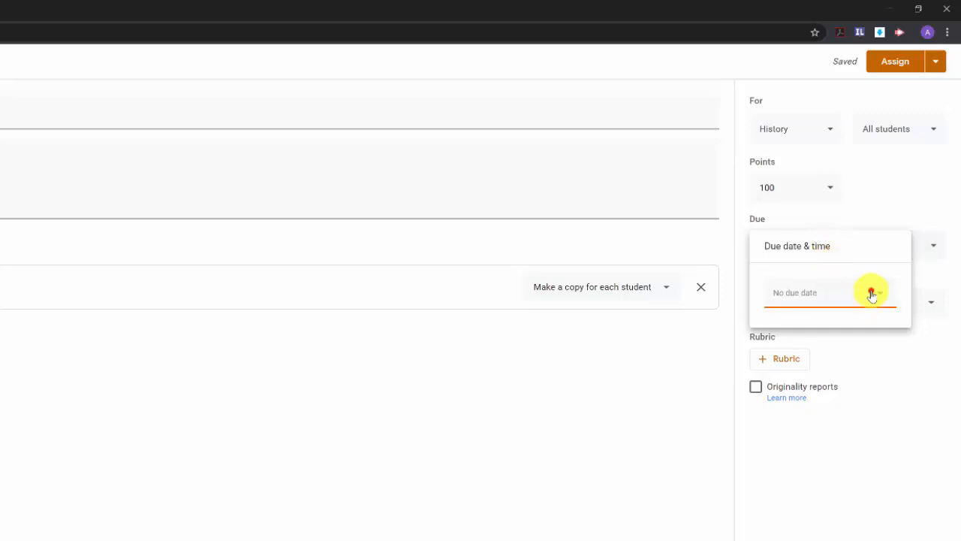
click(872, 374)
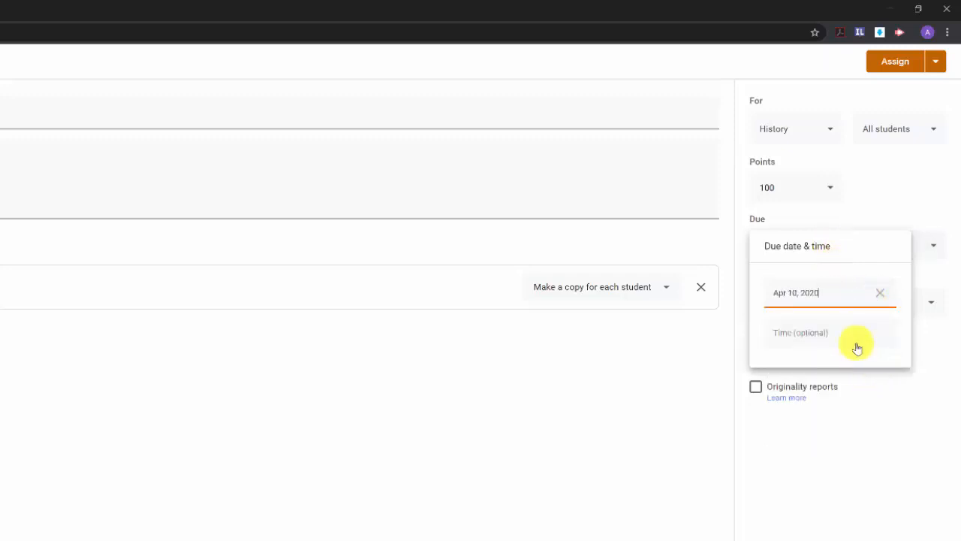
click(854, 418)
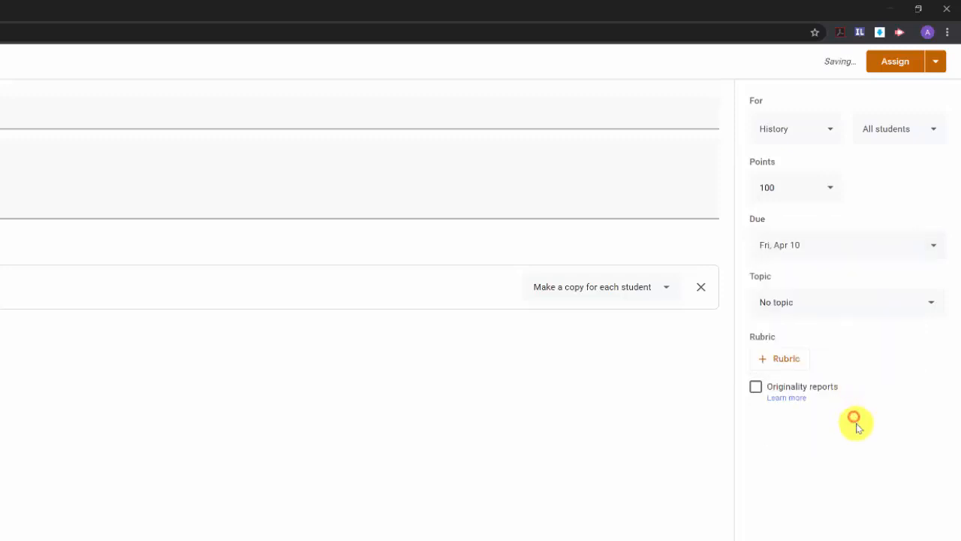
- File the assignment under topic 'Unit 3 Civil War' and assign it to the class
click(874, 303)
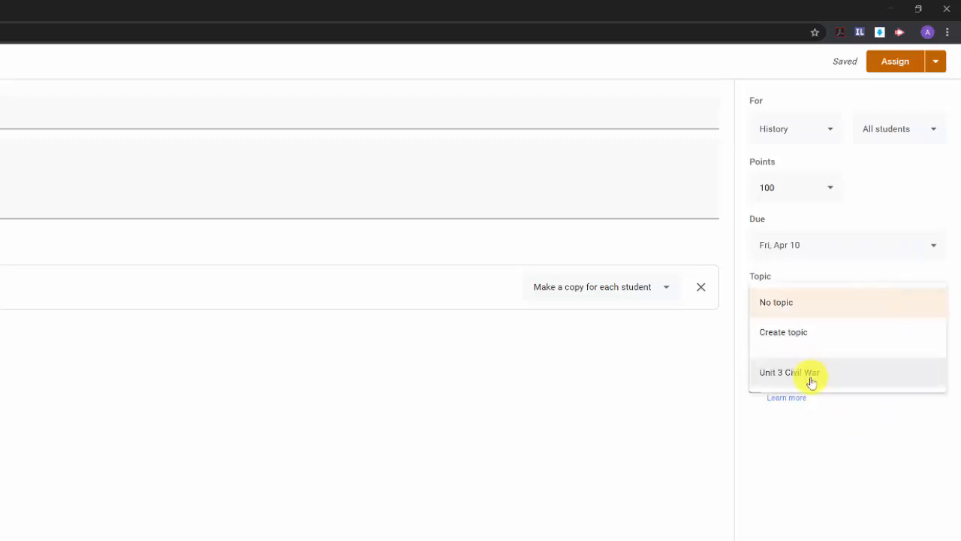
click(814, 379)
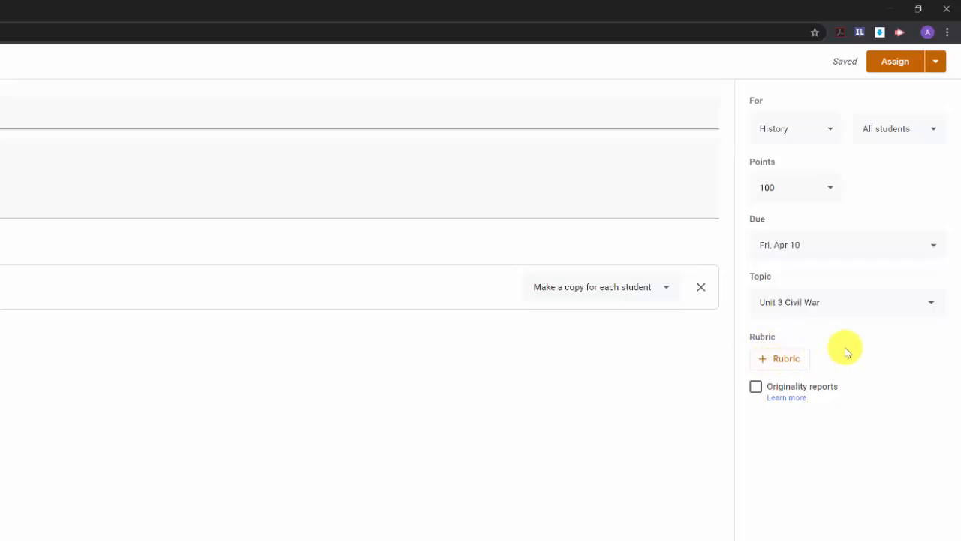
click(905, 67)
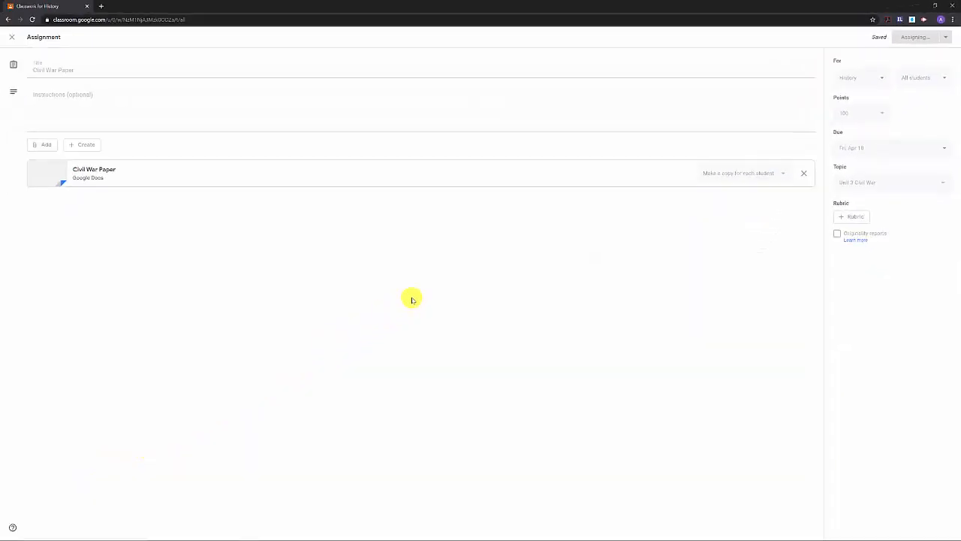
- In the student's Firefox window, open the Civil War Paper assignment from History's Classwork
key(alt+Tab)
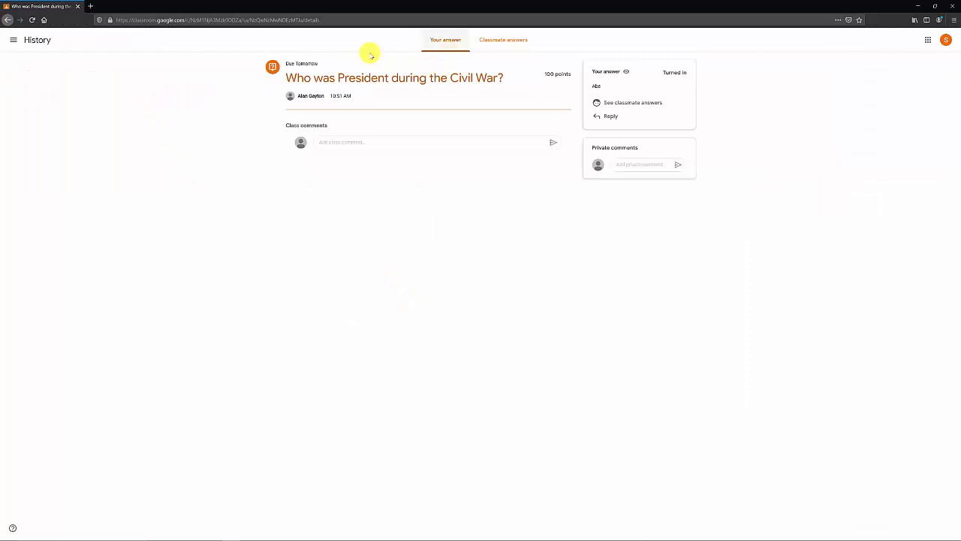
click(32, 40)
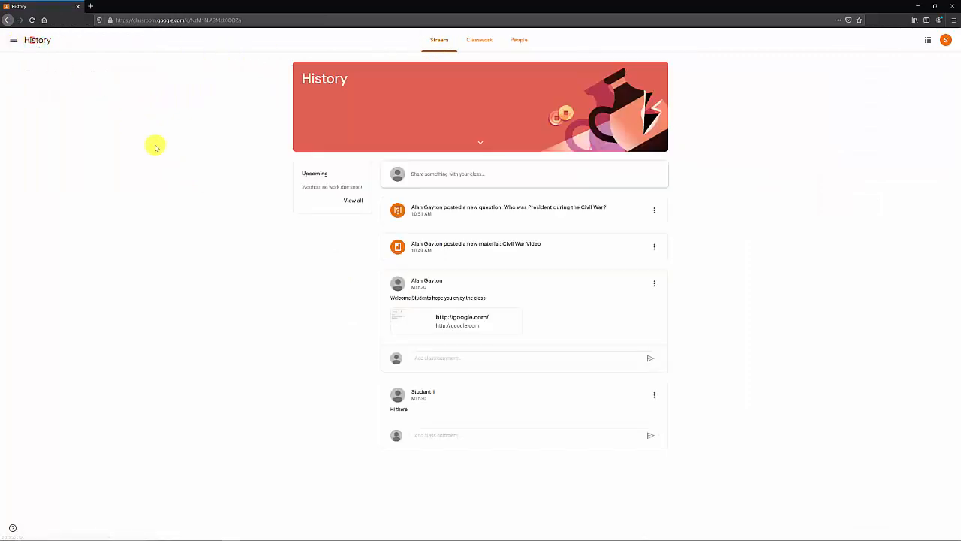
click(474, 39)
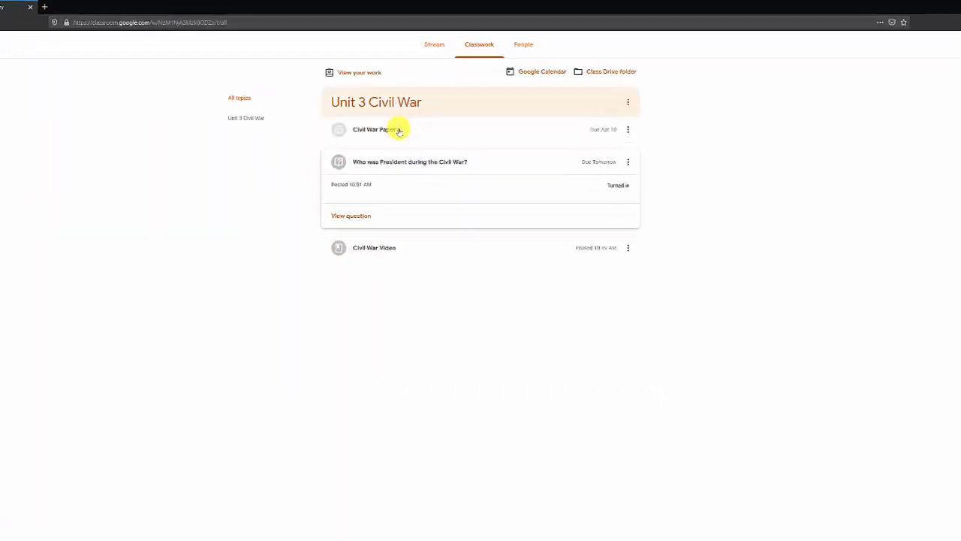
click(393, 116)
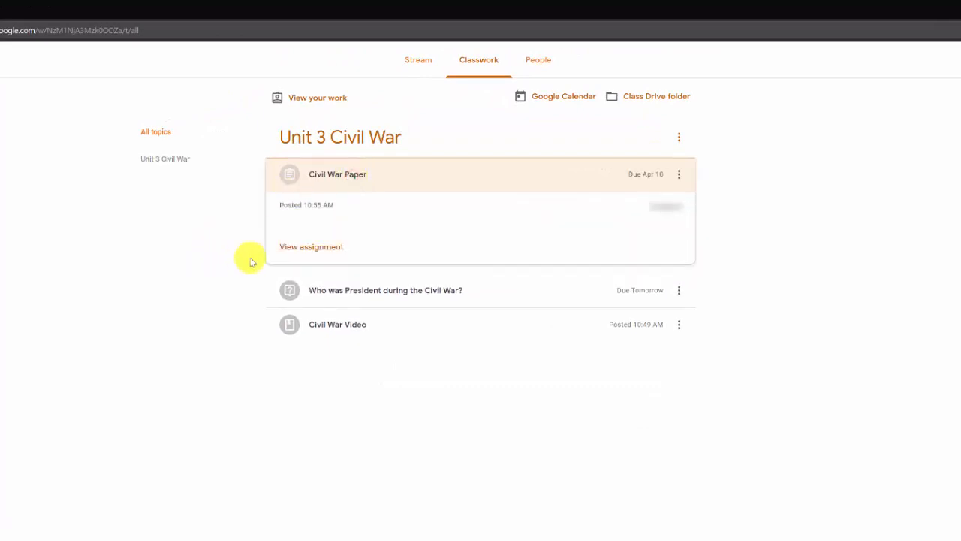
click(311, 247)
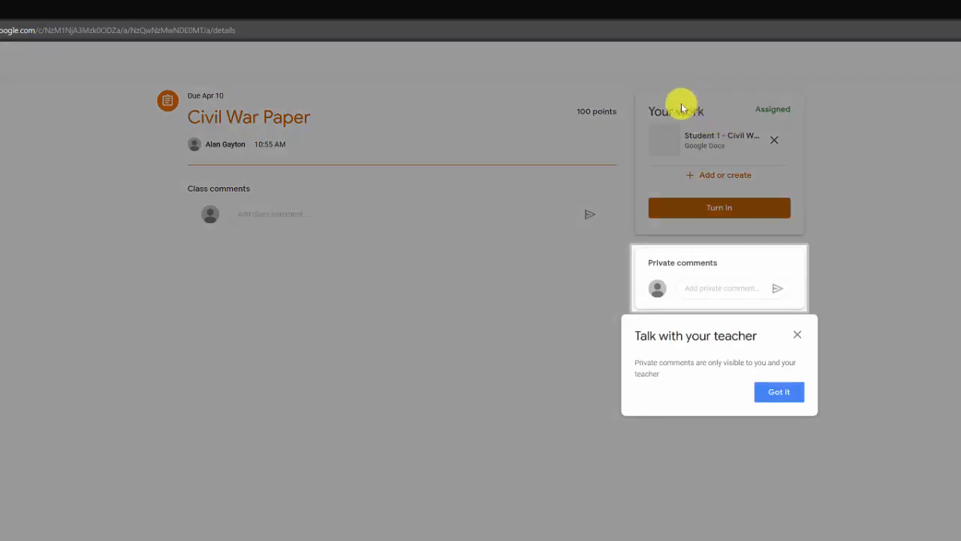
- Dismiss the private comments tip and turn in the student's Civil War Paper copy
click(799, 391)
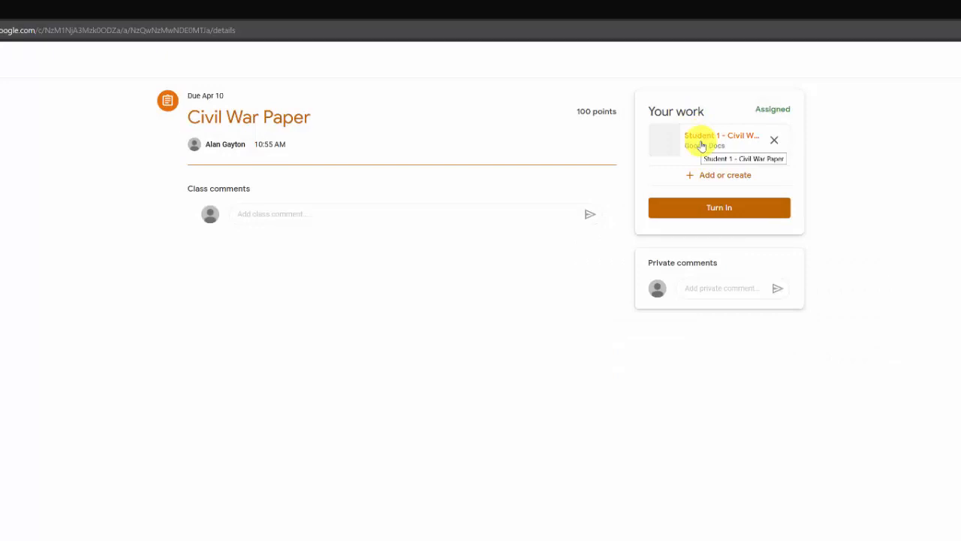
click(706, 210)
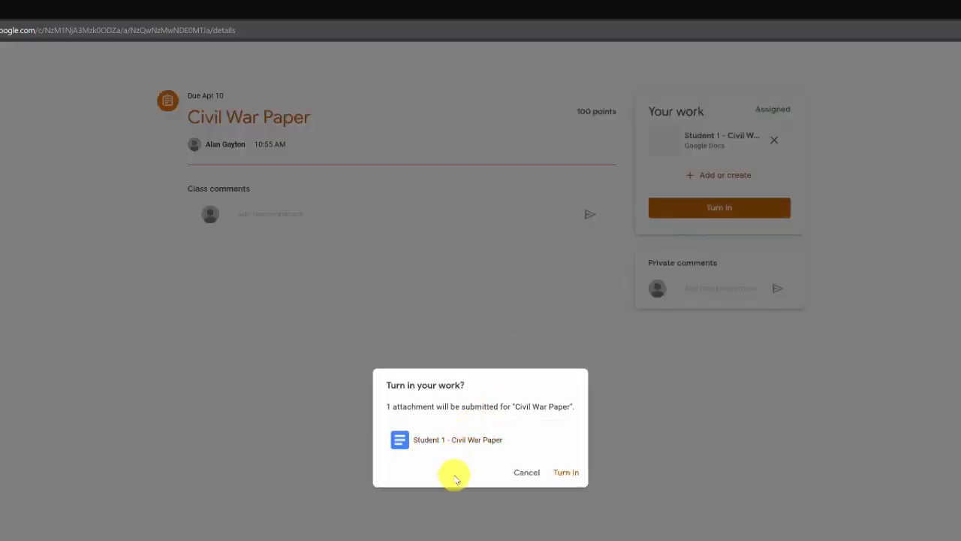
click(572, 473)
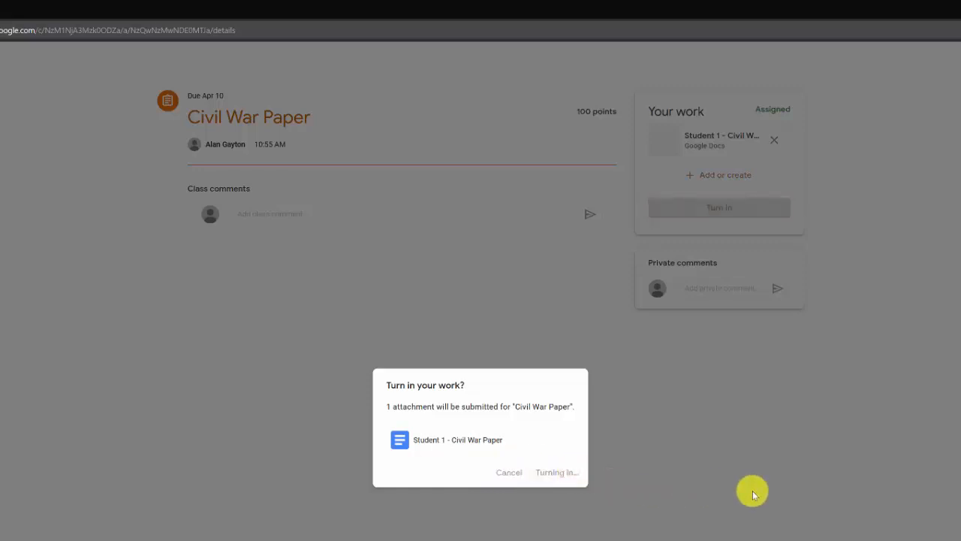